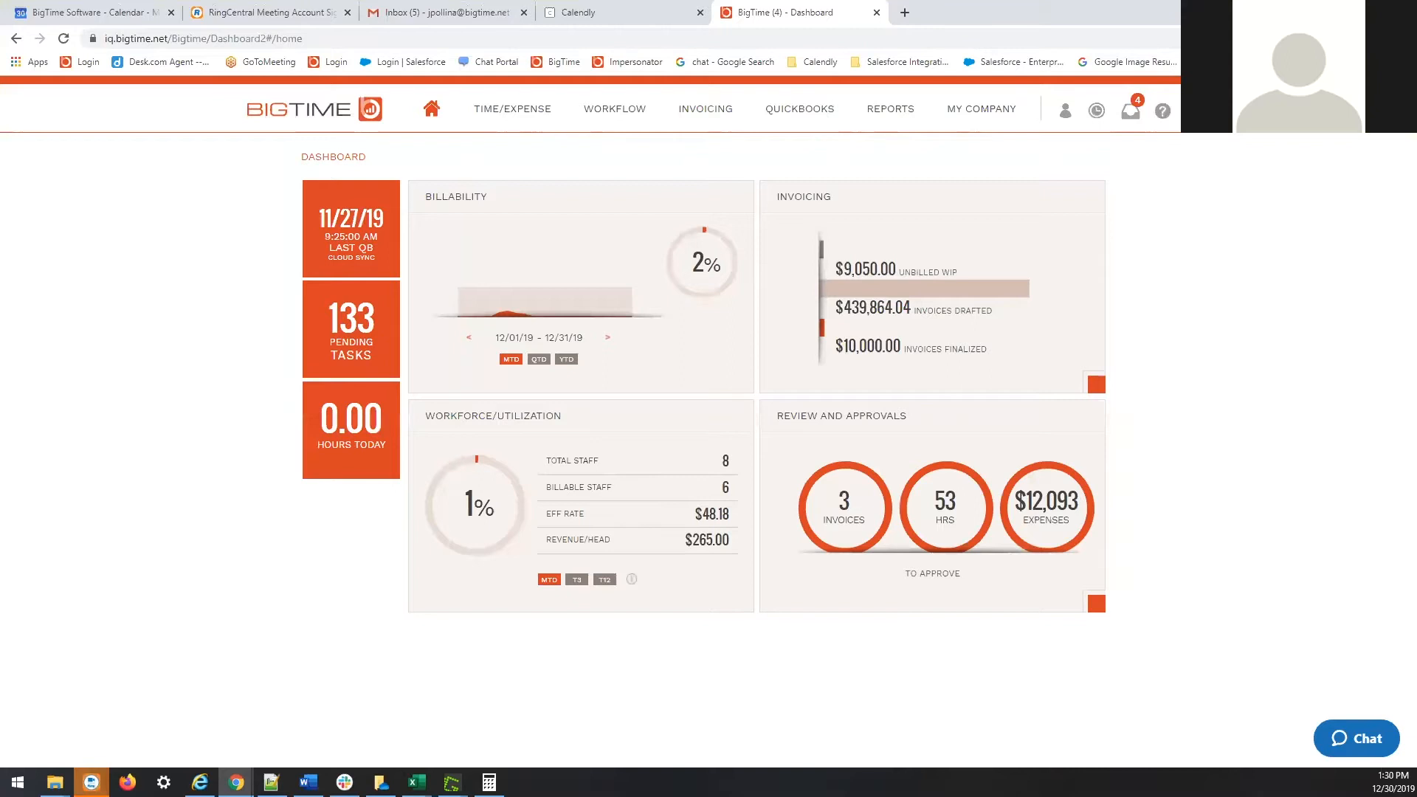
# - Import the T&M + Deposit calculator from the specialized calculator gallery in the invoice settings
pyautogui.moveTo(729, 111)
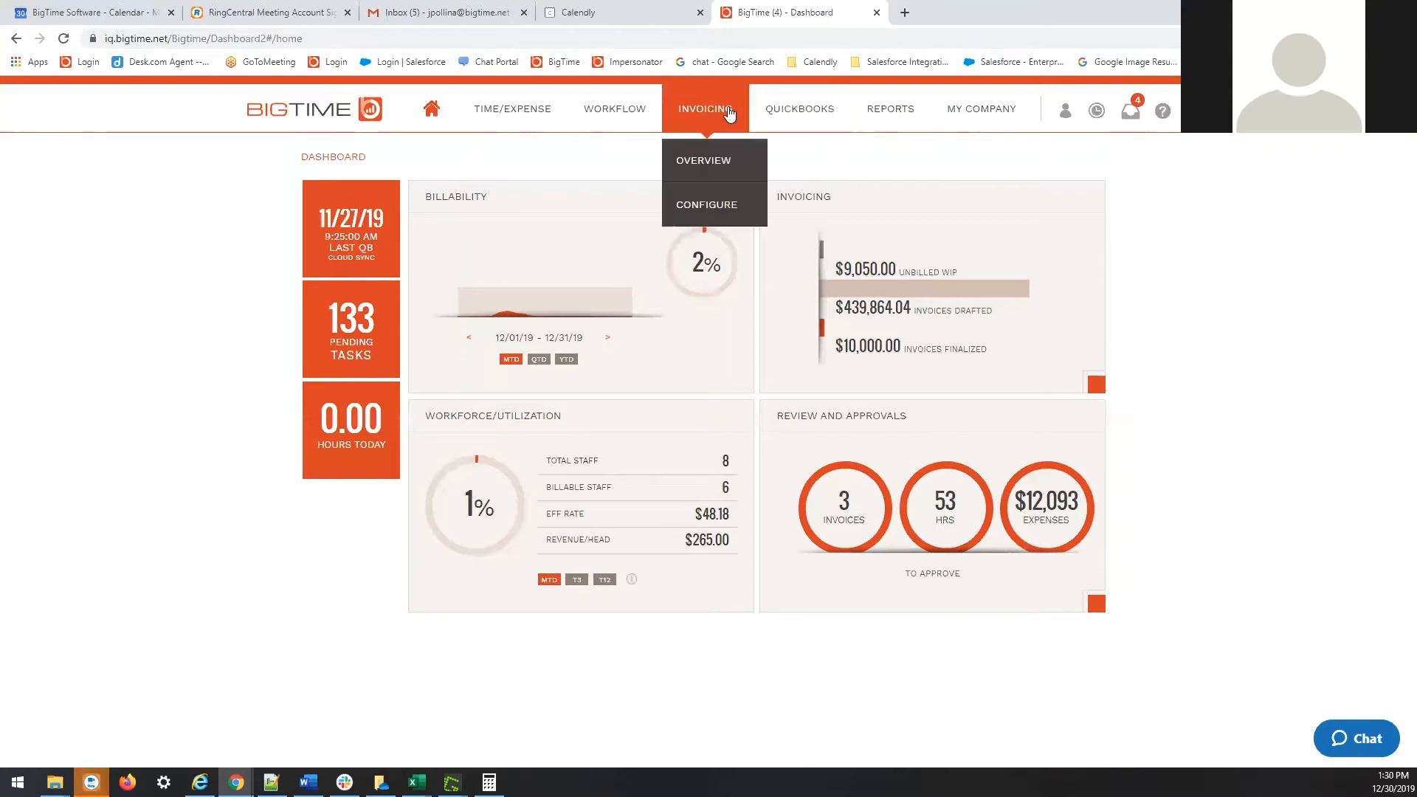
pyautogui.click(686, 203)
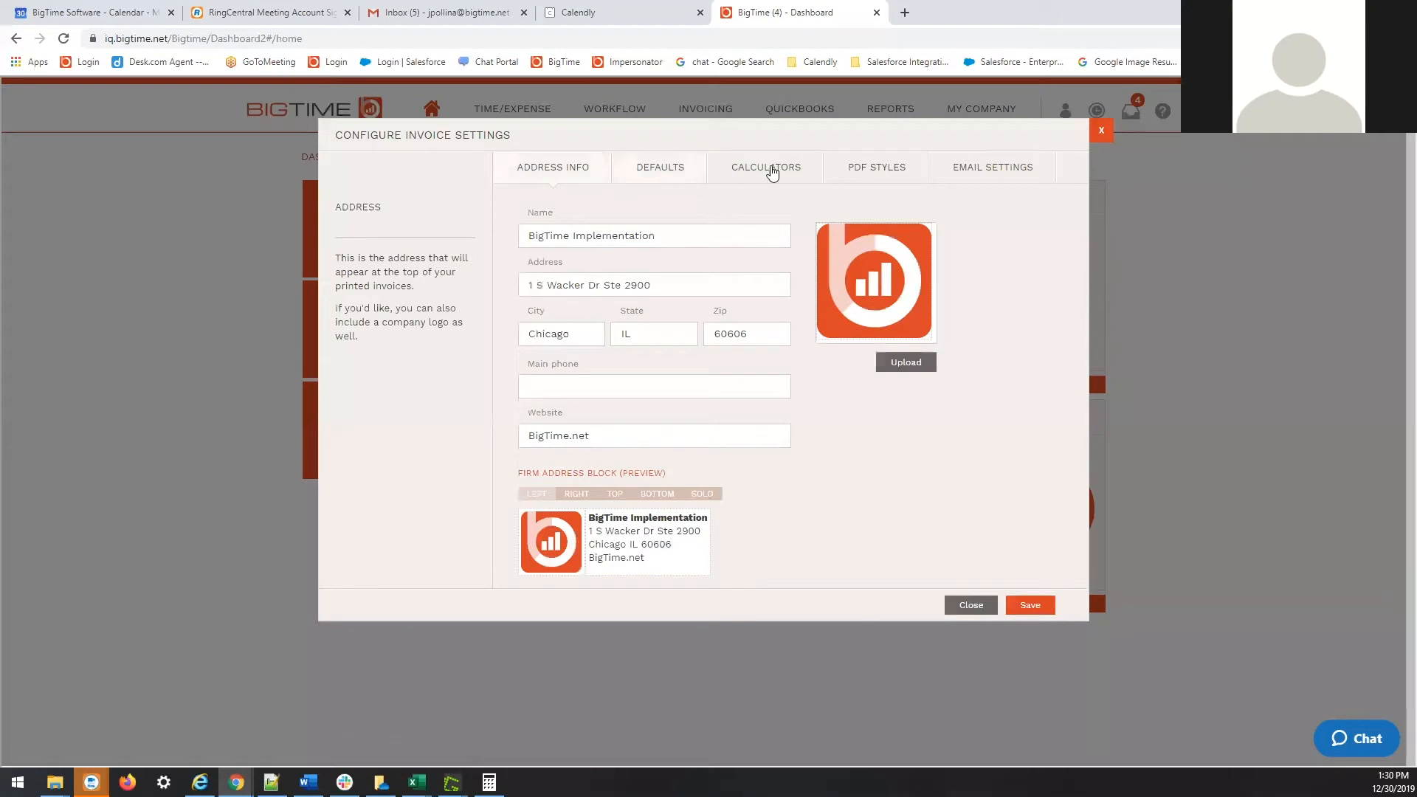
pyautogui.click(741, 170)
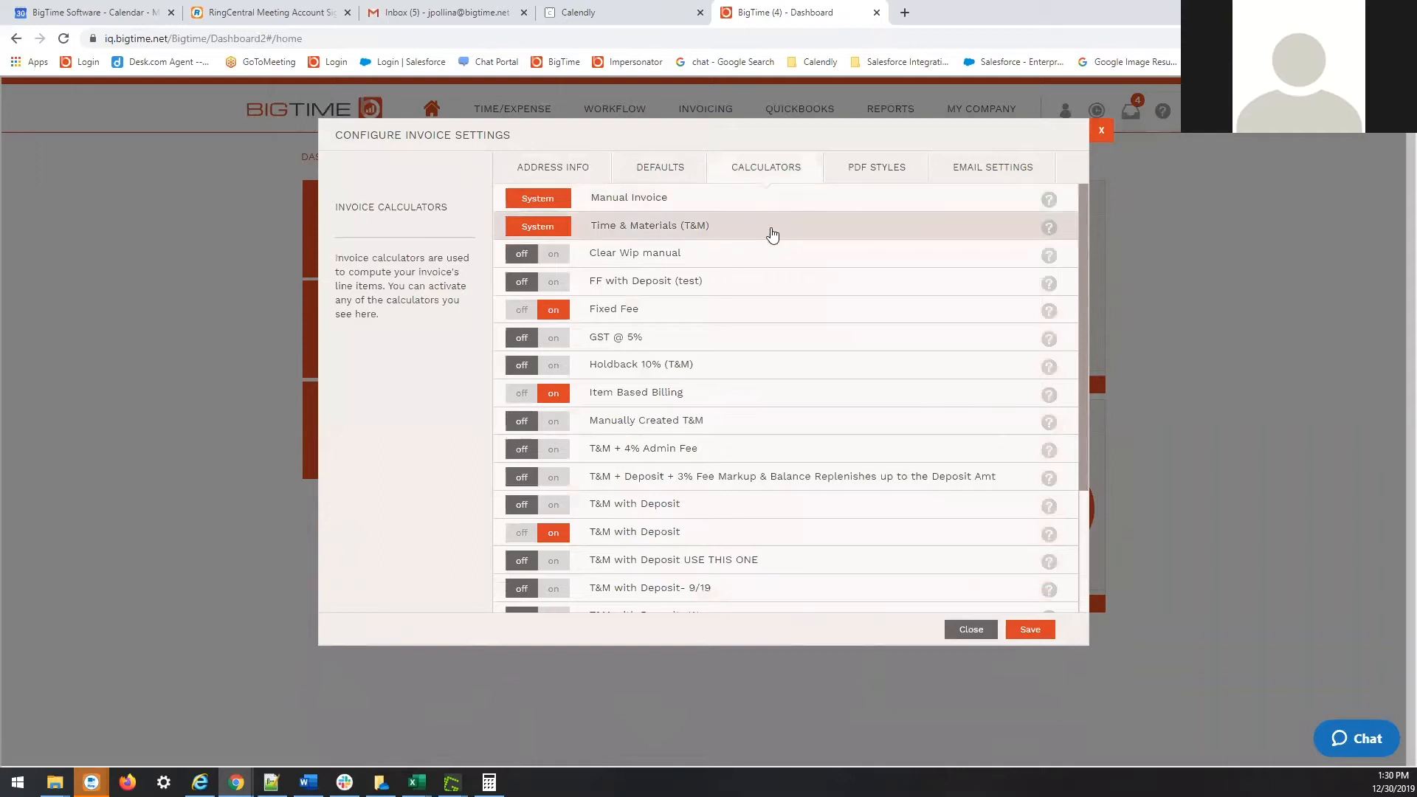
pyautogui.scroll(-3, 796, 236)
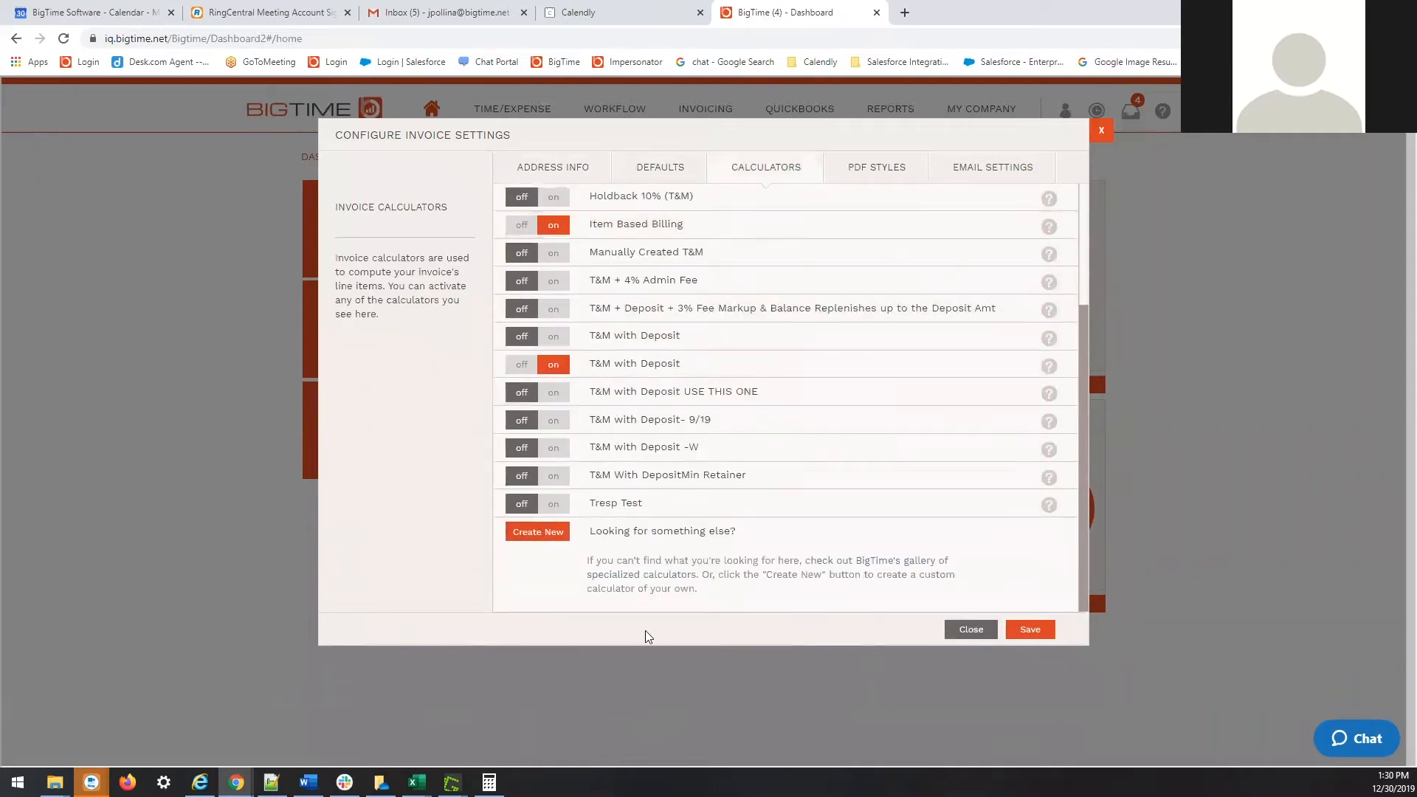
pyautogui.click(828, 562)
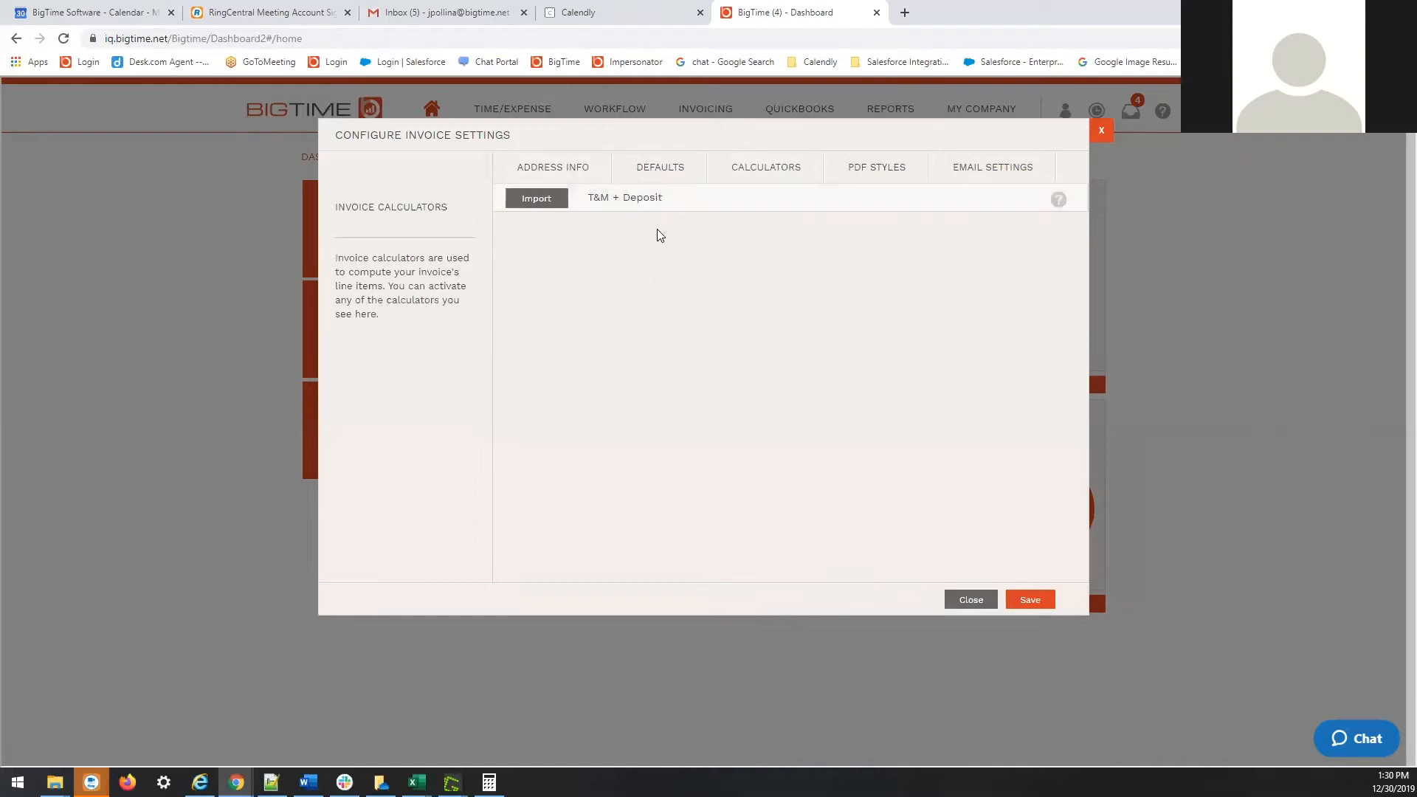
pyautogui.click(535, 200)
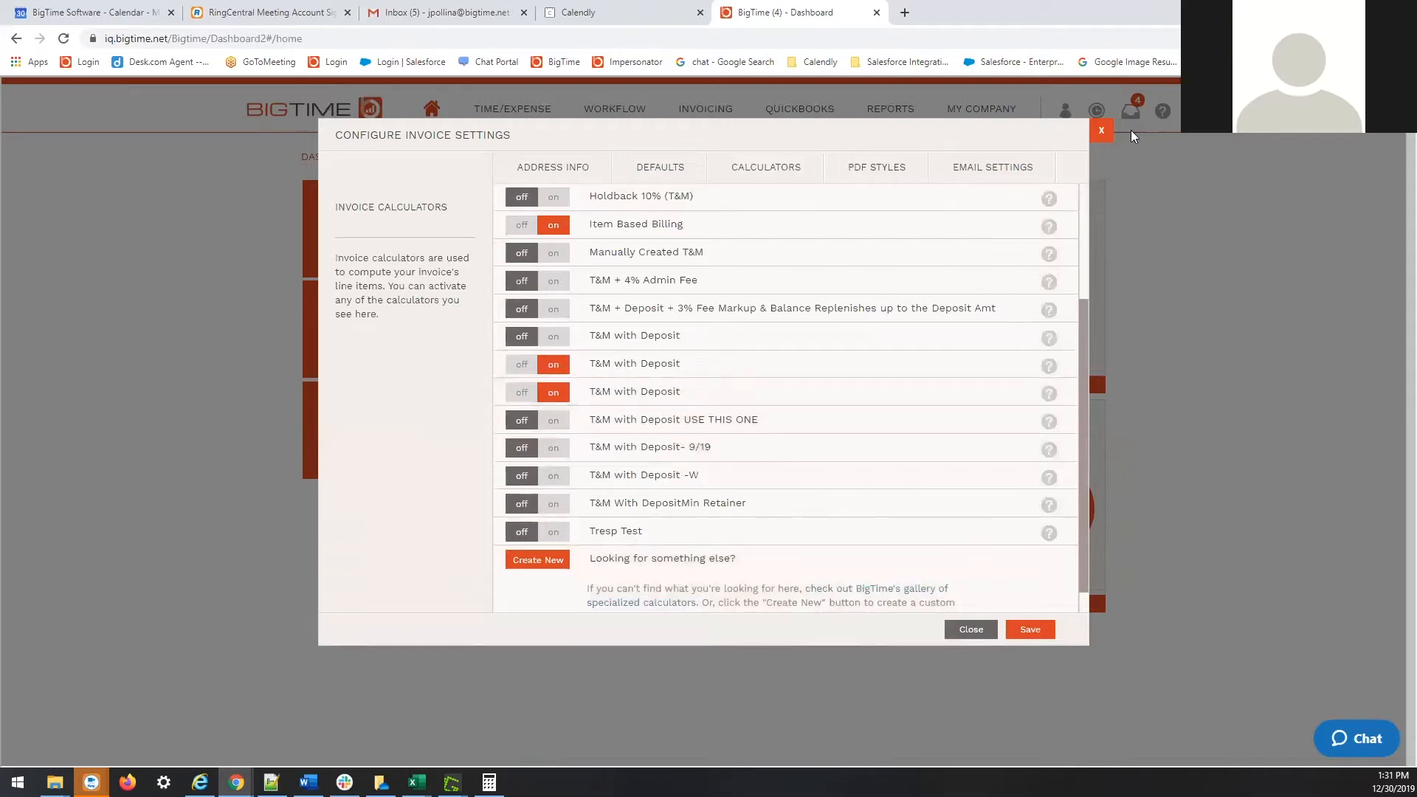
pyautogui.click(1101, 131)
# - Open AWC Consulting from the client list and examine its Deposit Amount and Deposit Min fields
pyautogui.moveTo(995, 115)
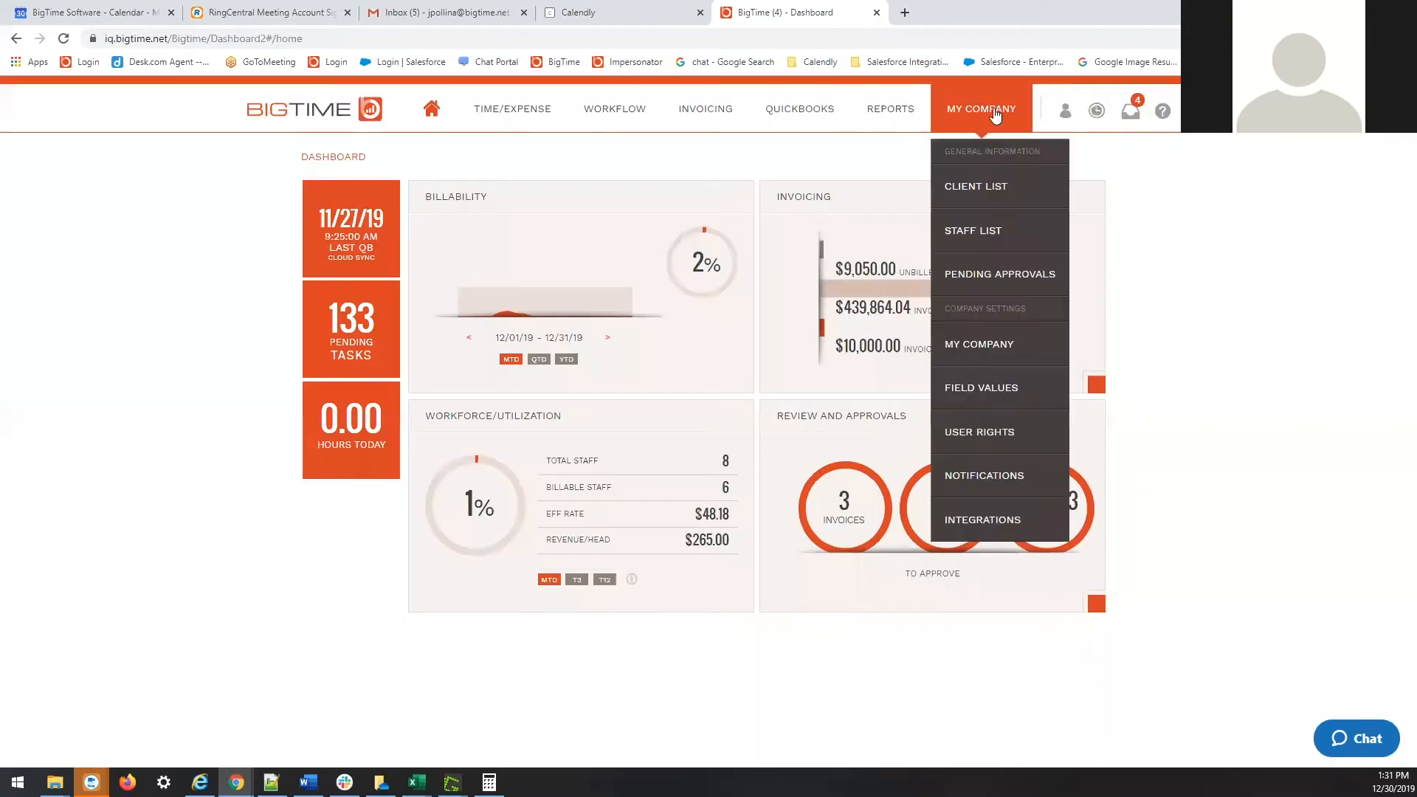
pyautogui.click(977, 189)
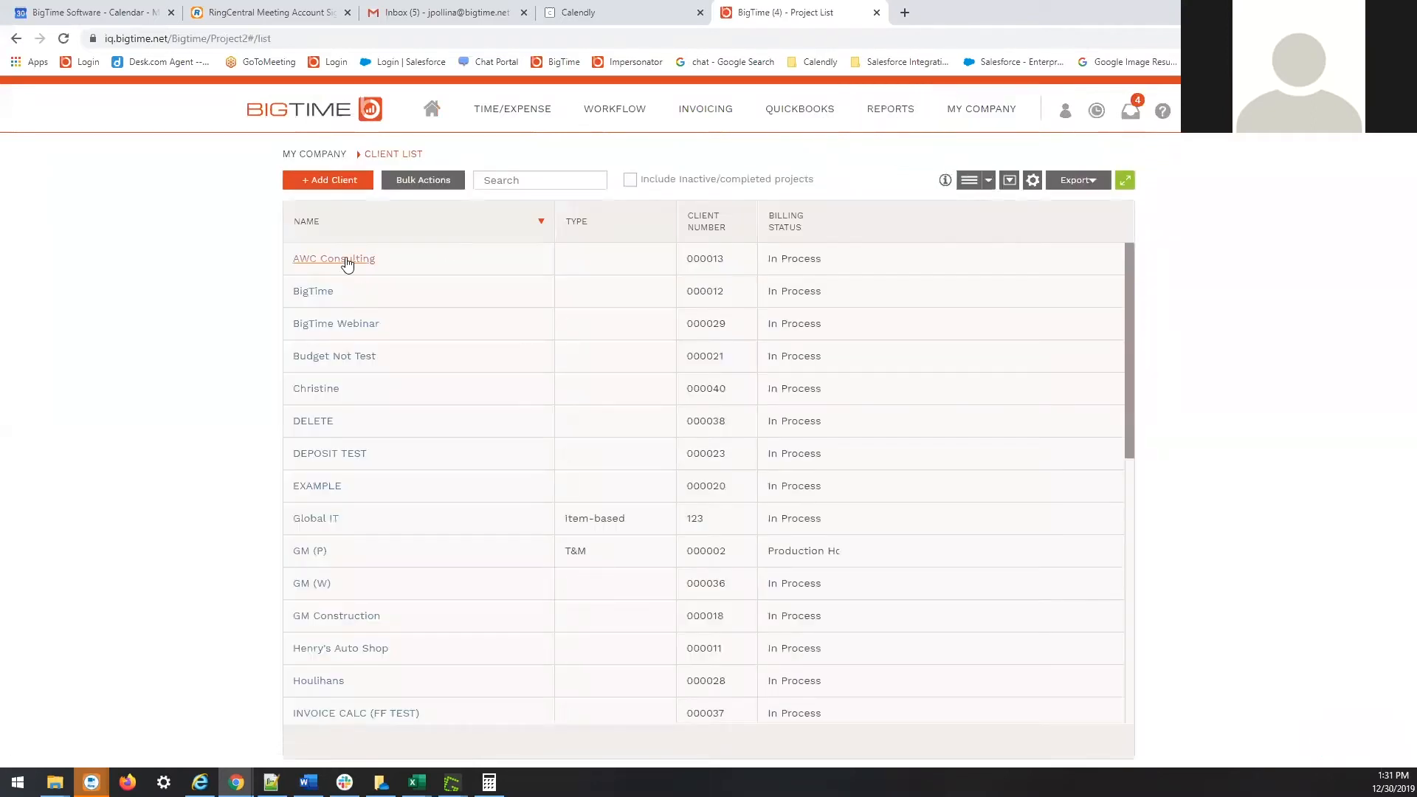
pyautogui.click(347, 265)
pyautogui.scroll(-5, 953, 452)
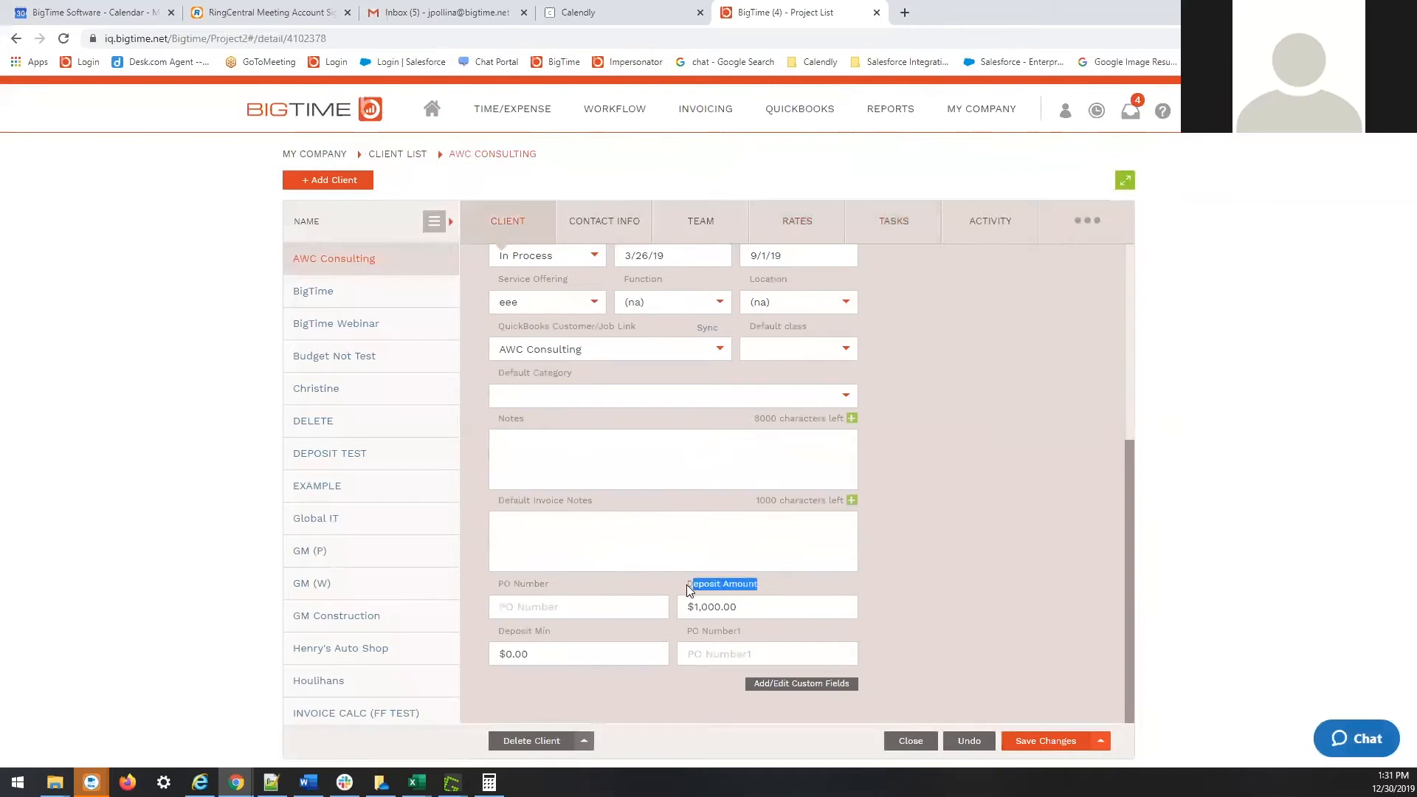
pyautogui.moveTo(558, 633); pyautogui.dragTo(498, 633)
pyautogui.moveTo(684, 605); pyautogui.dragTo(739, 605)
# - Examine the Deposit Amount and Deposit Min fields of the BigTime, Global IT and GM (W) clients
pyautogui.click(304, 292)
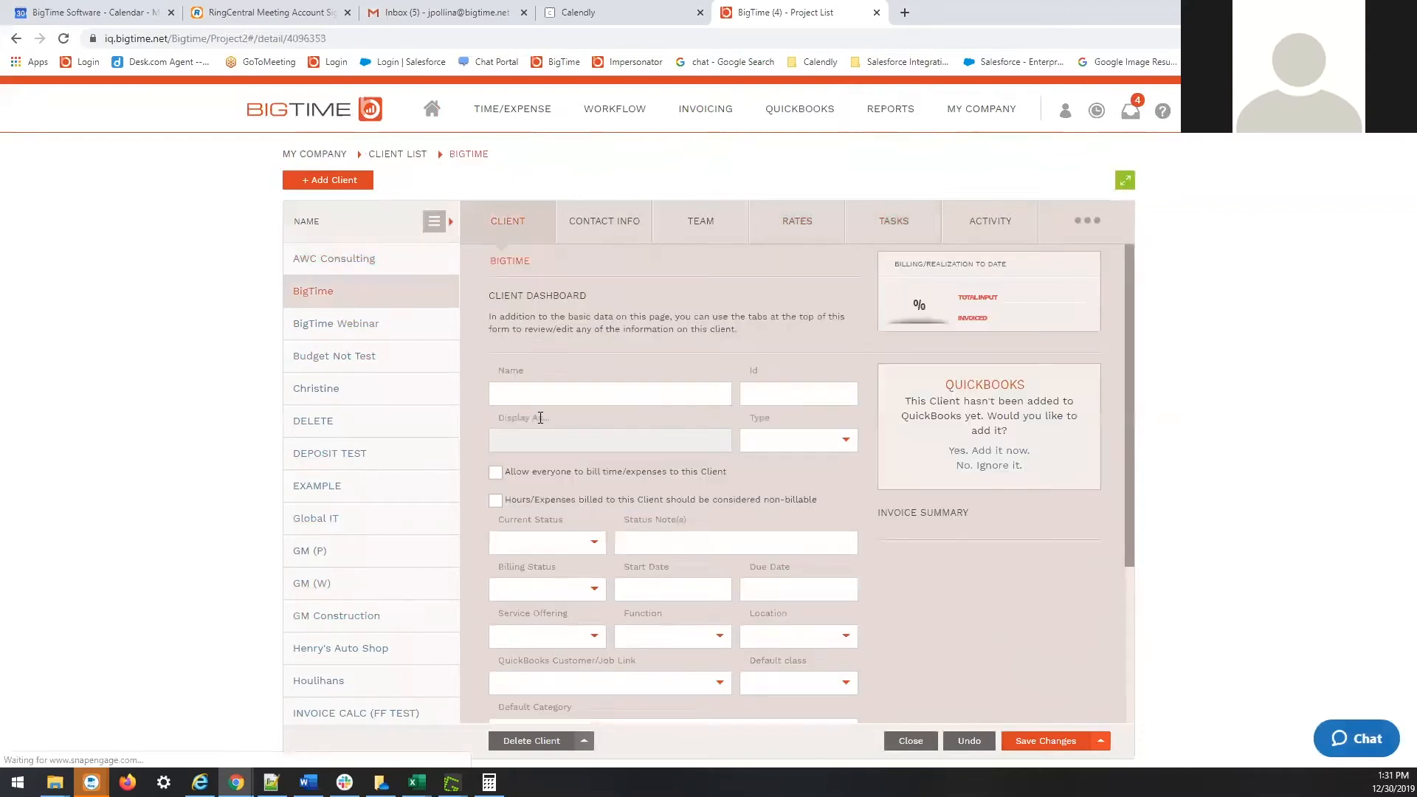
pyautogui.scroll(-5, 725, 484)
pyautogui.moveTo(720, 609); pyautogui.dragTo(689, 613)
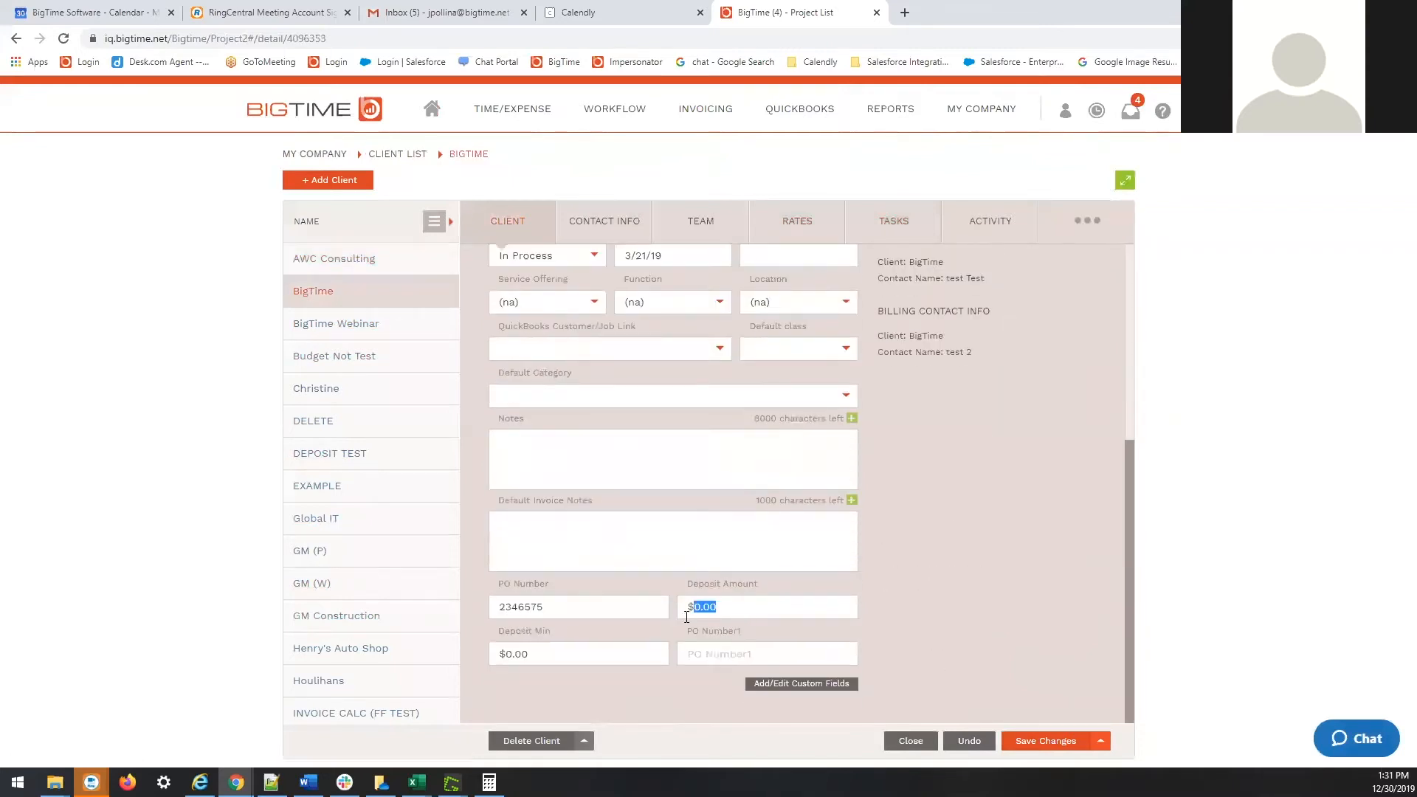
pyautogui.moveTo(583, 653); pyautogui.dragTo(476, 661)
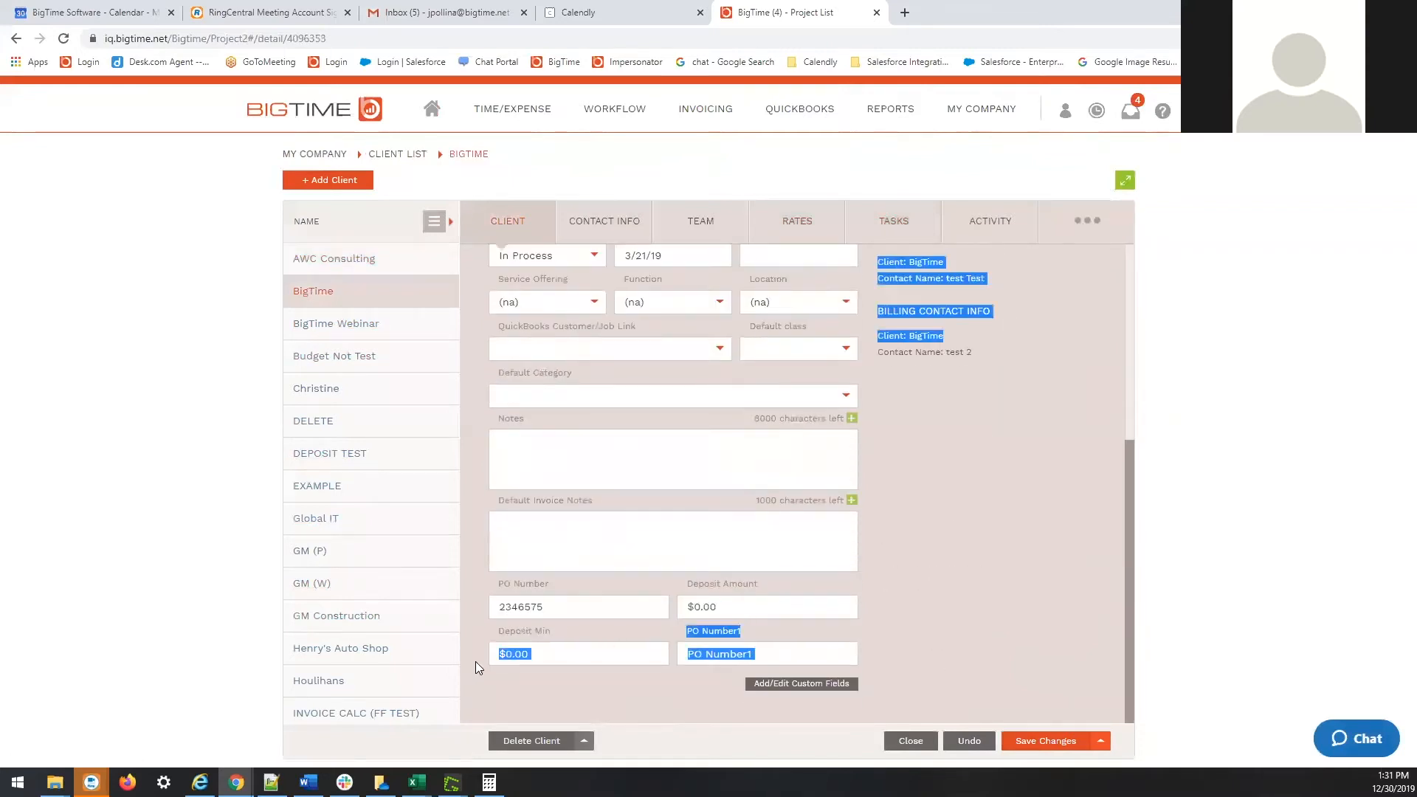
pyautogui.click(318, 519)
pyautogui.scroll(-5, 682, 488)
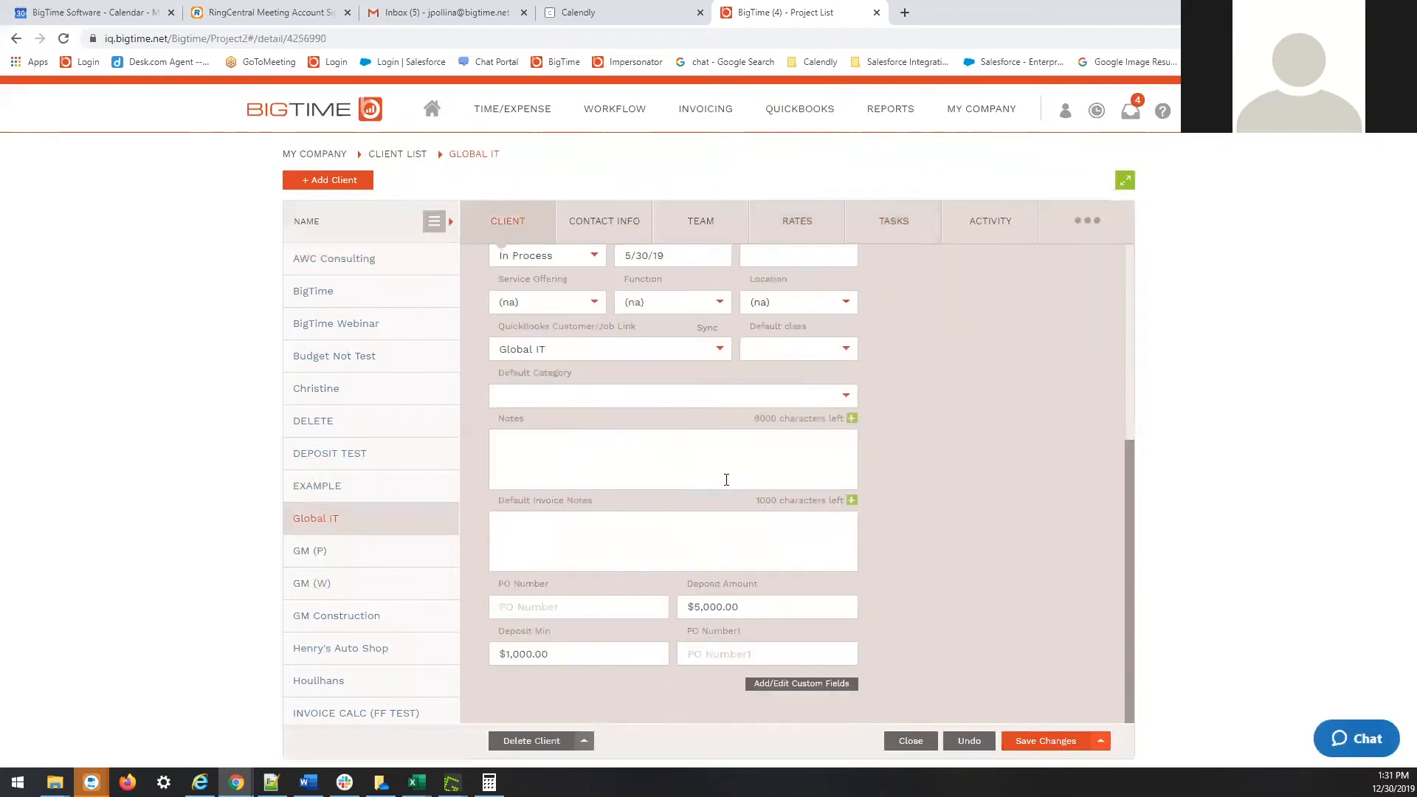
pyautogui.click(296, 587)
pyautogui.scroll(-5, 640, 568)
pyautogui.click(531, 655)
pyautogui.click(690, 607)
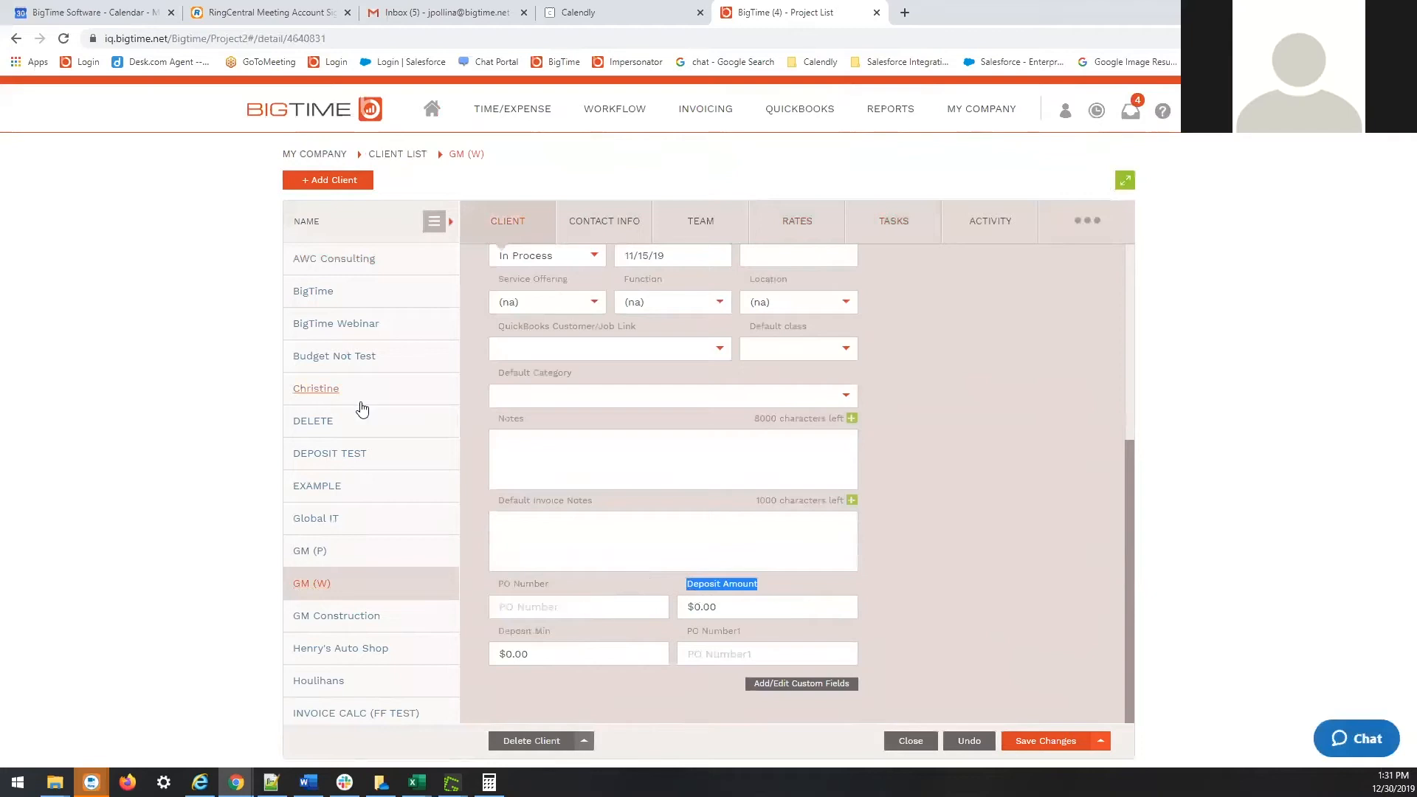
# - Set AWC Consulting's Deposit Min to $50.00 and save the client
pyautogui.click(323, 260)
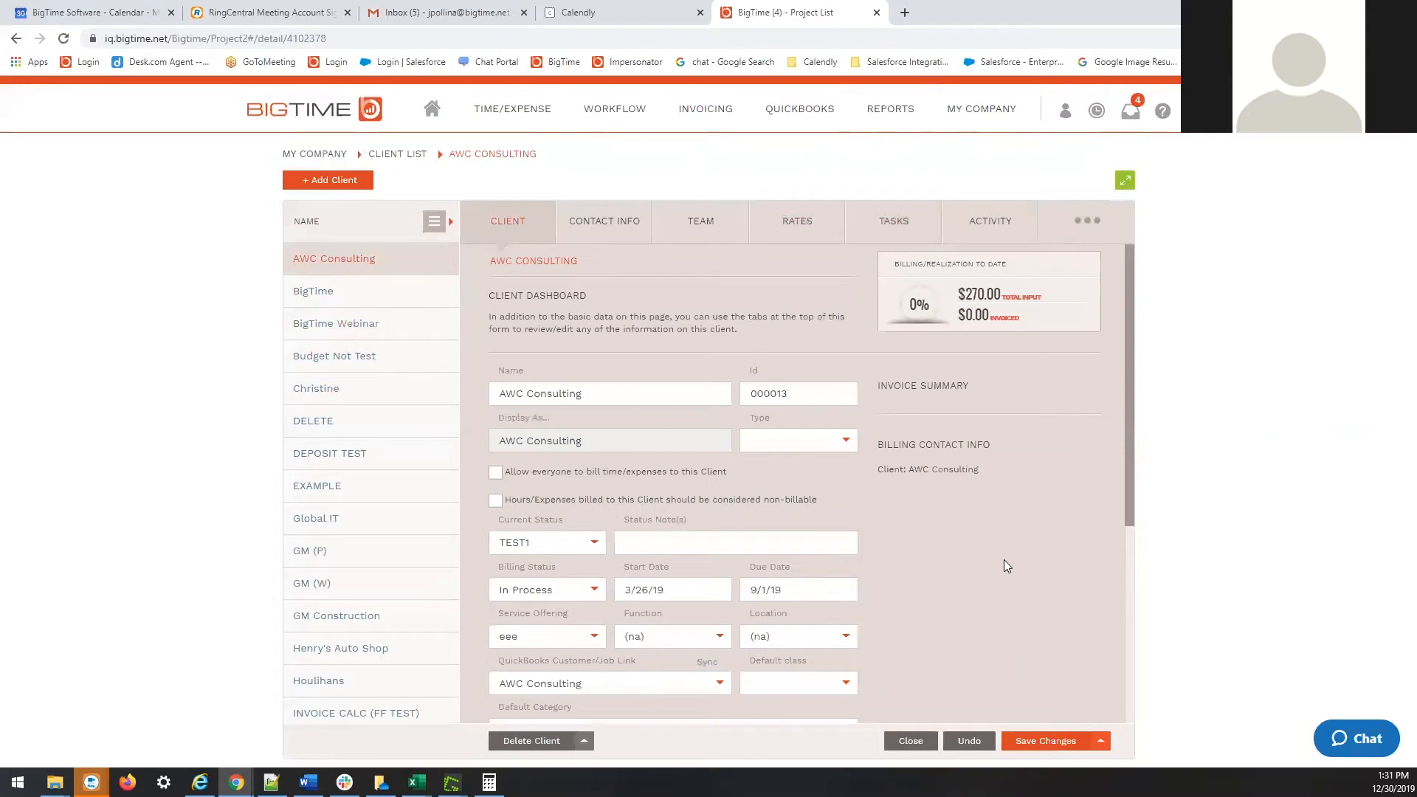
pyautogui.scroll(-5, 1004, 564)
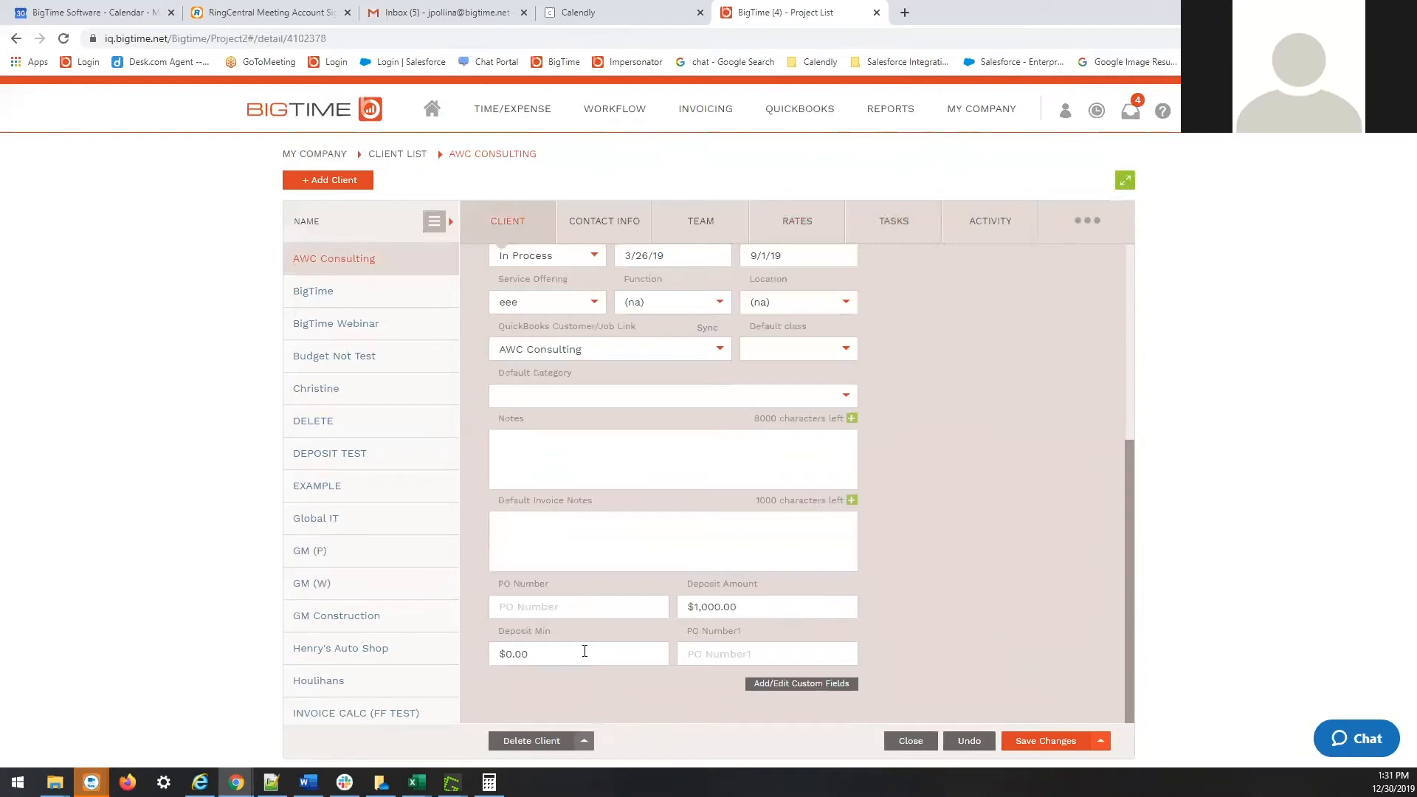
pyautogui.click(517, 658)
pyautogui.write('5')
pyautogui.moveTo(561, 657); pyautogui.dragTo(518, 654)
pyautogui.moveTo(774, 611); pyautogui.dragTo(647, 606)
pyautogui.click(540, 654)
pyautogui.tripleClick(540, 654)
pyautogui.click(1037, 743)
# - Create an invoice for AWC Consulting using the first T&M with Deposit invoice type
pyautogui.moveTo(713, 122)
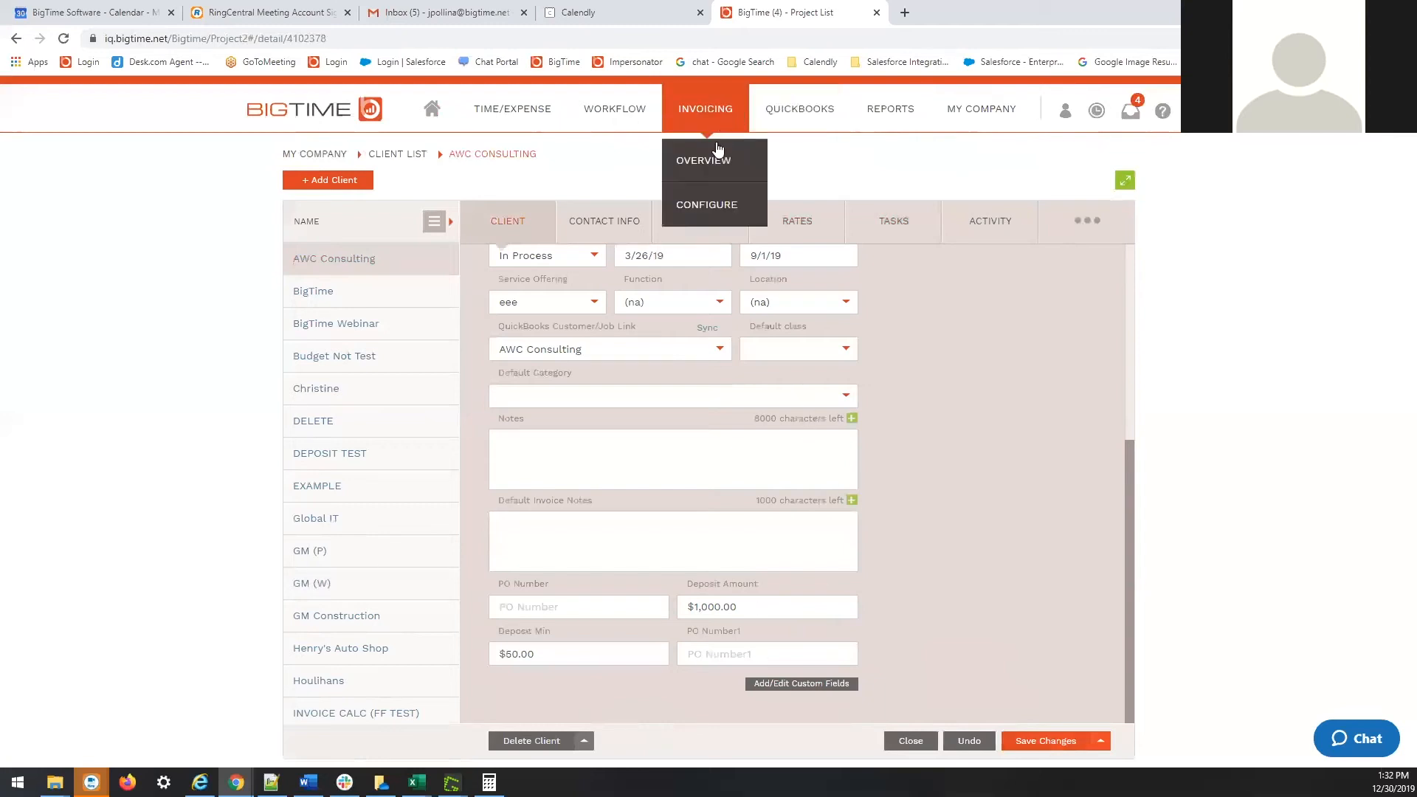
pyautogui.click(705, 170)
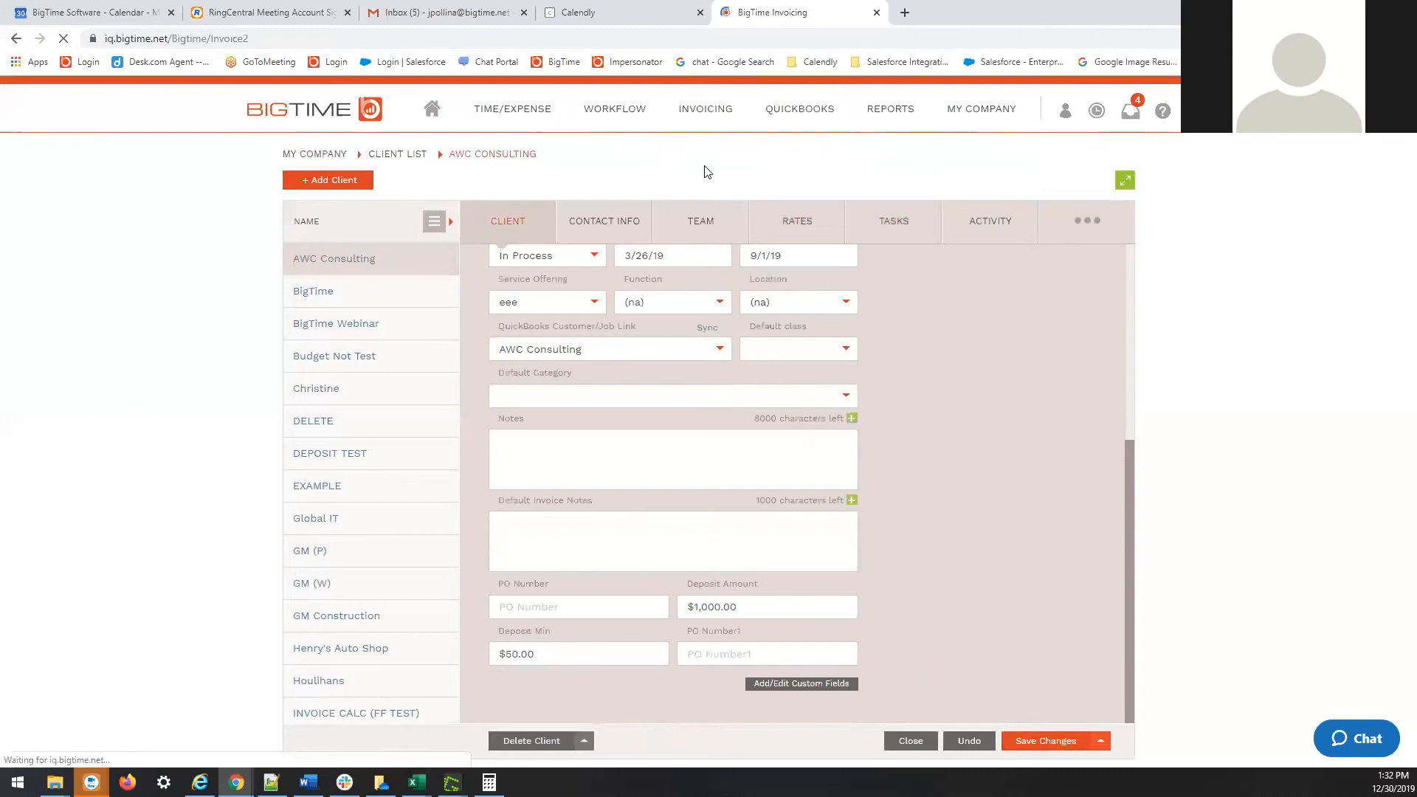
pyautogui.click(337, 183)
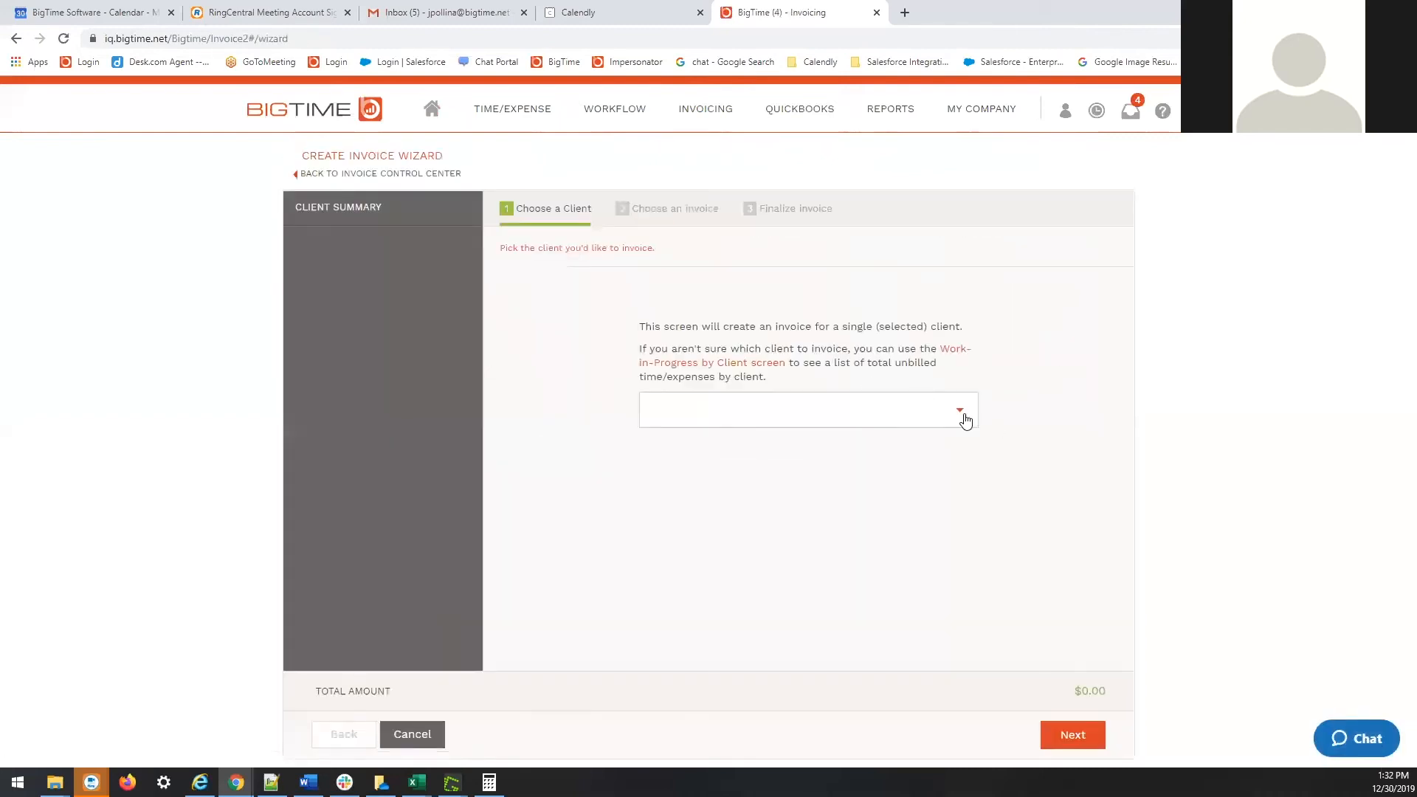
pyautogui.click(960, 412)
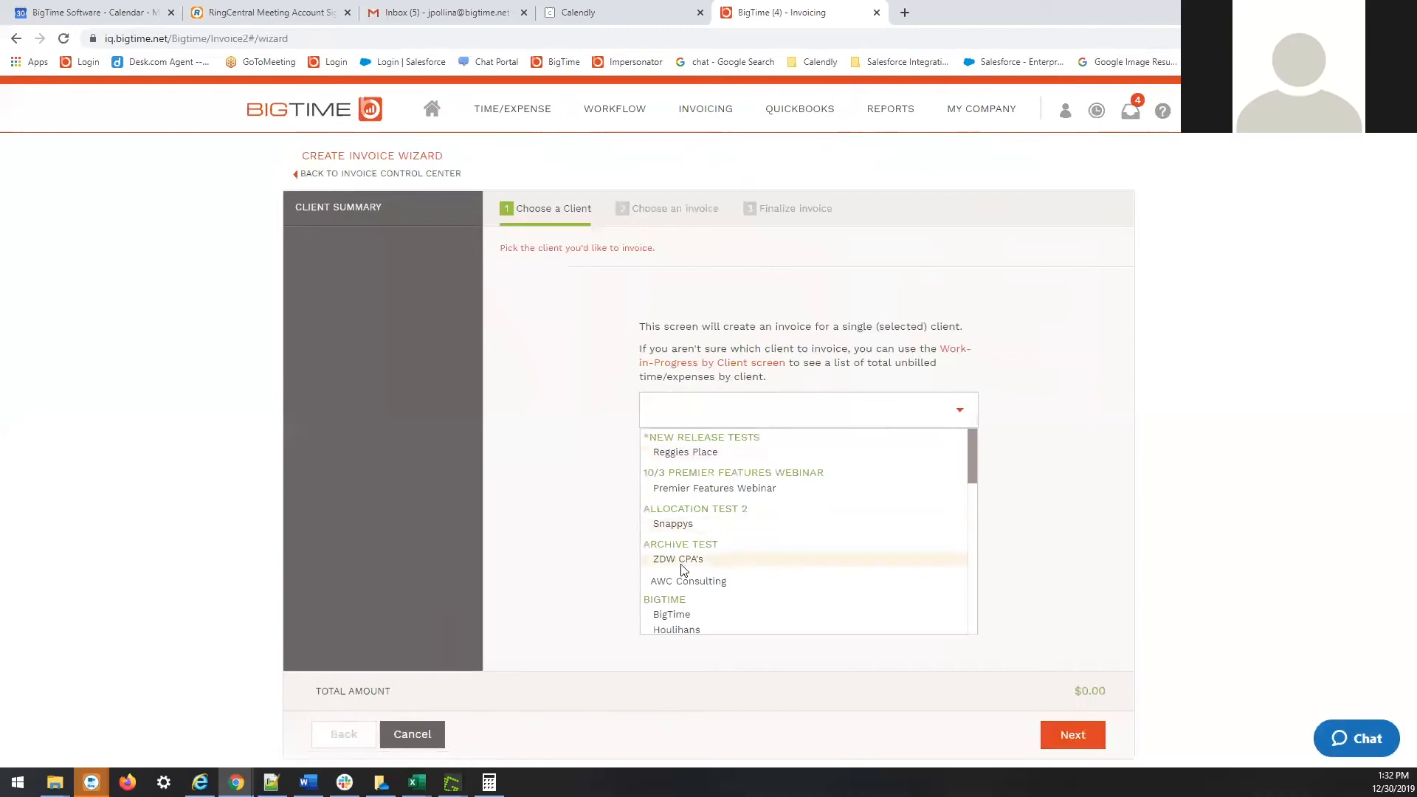
pyautogui.click(678, 587)
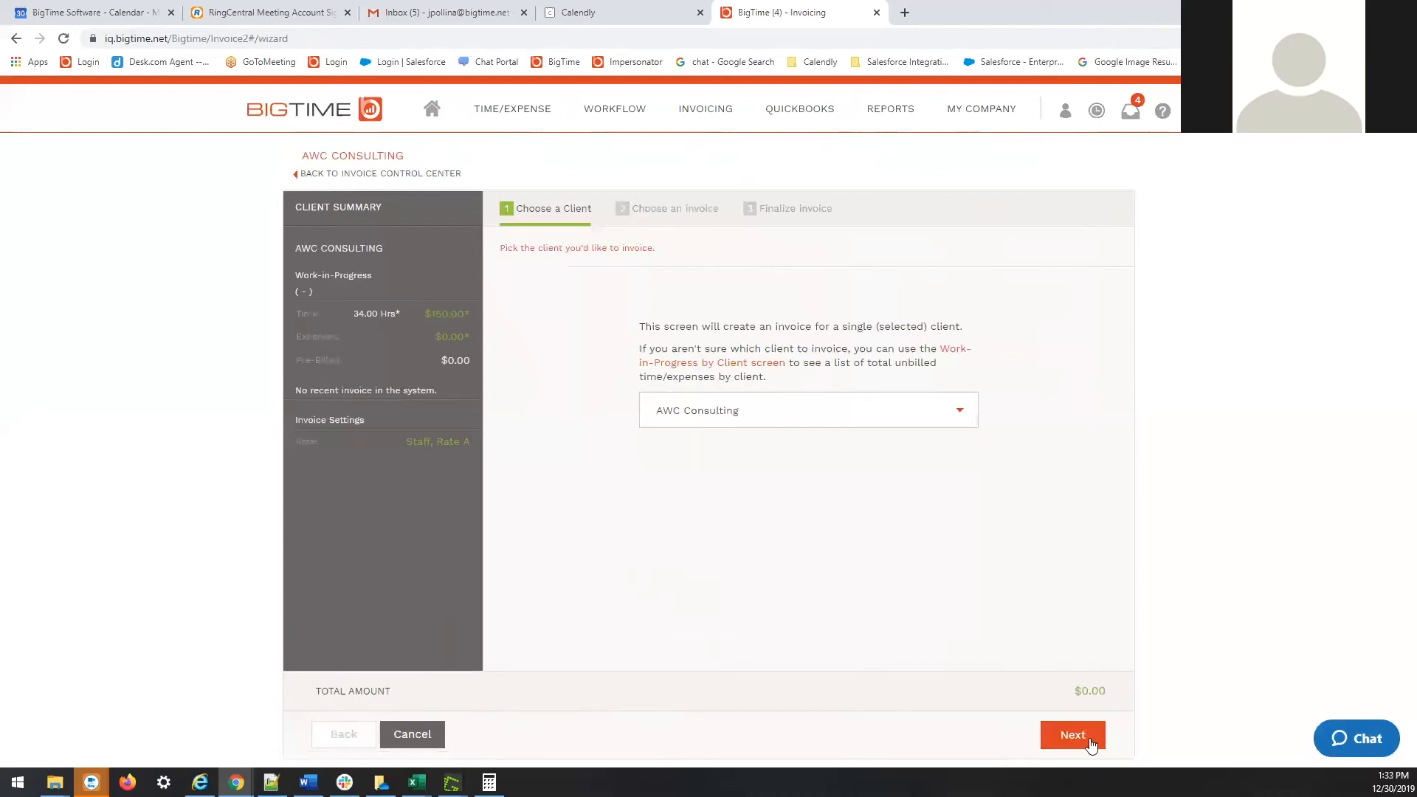
pyautogui.click(1074, 735)
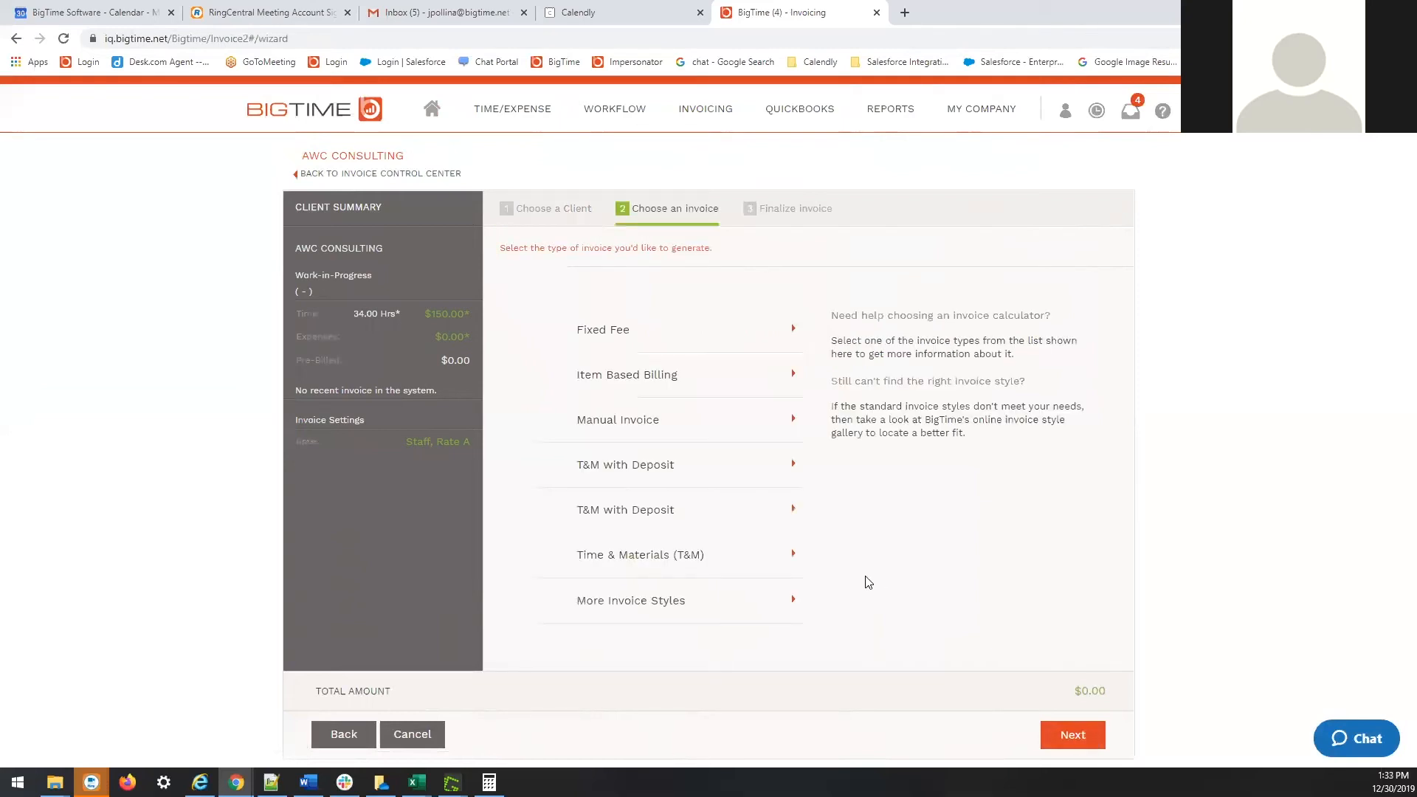
pyautogui.click(700, 474)
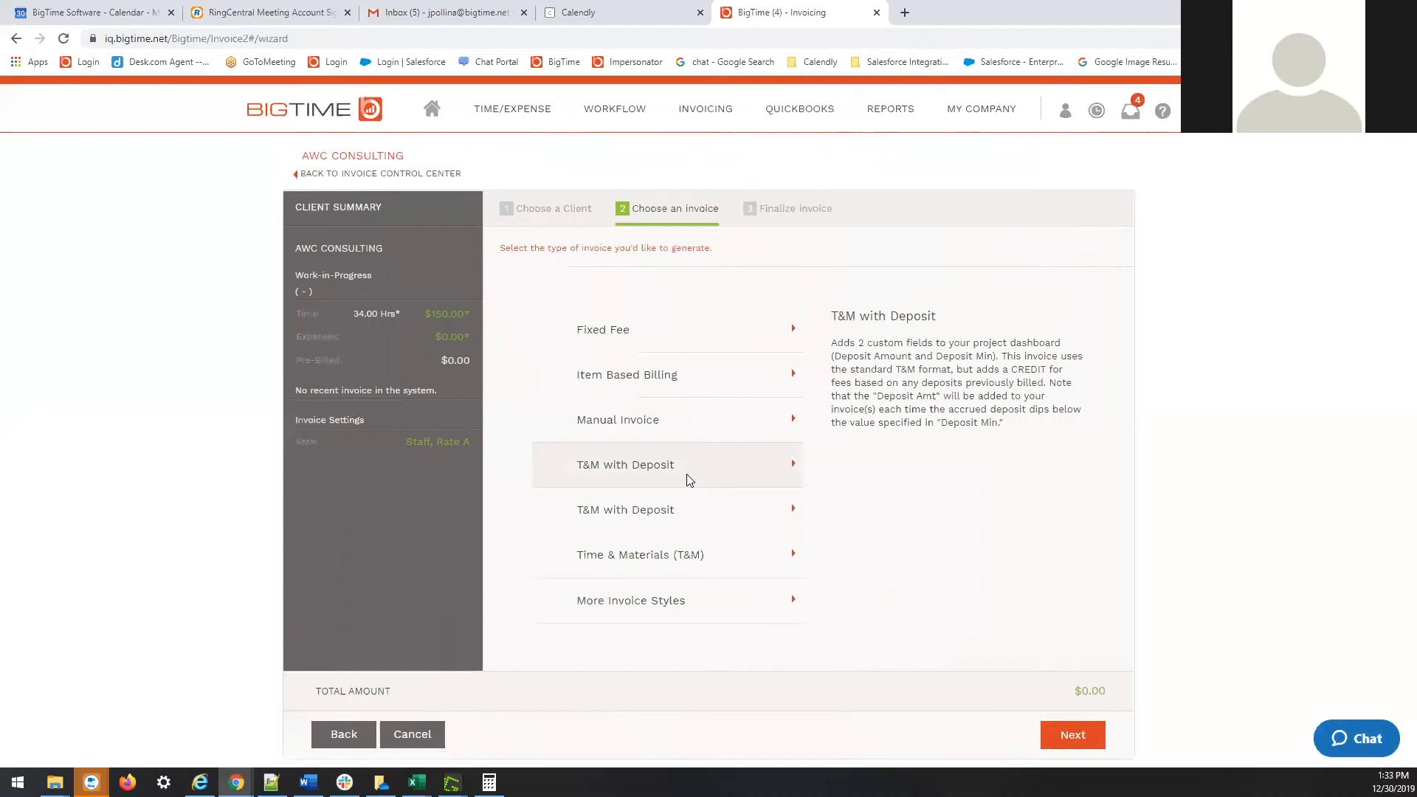
pyautogui.click(1063, 737)
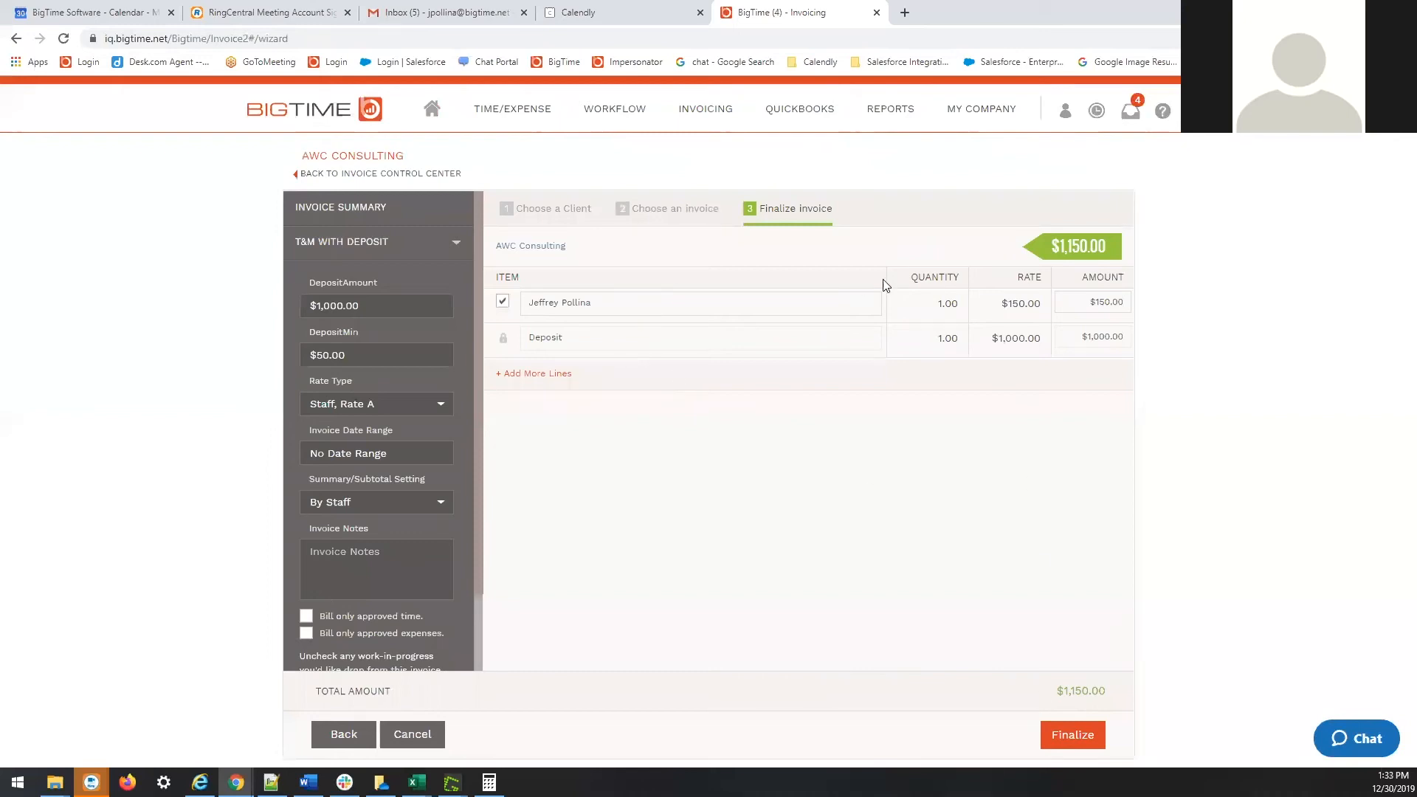
# - Exclude the $150.00 staff time line so only the deposit is billed, and finalize the invoice
pyautogui.click(1009, 304)
pyautogui.click(502, 301)
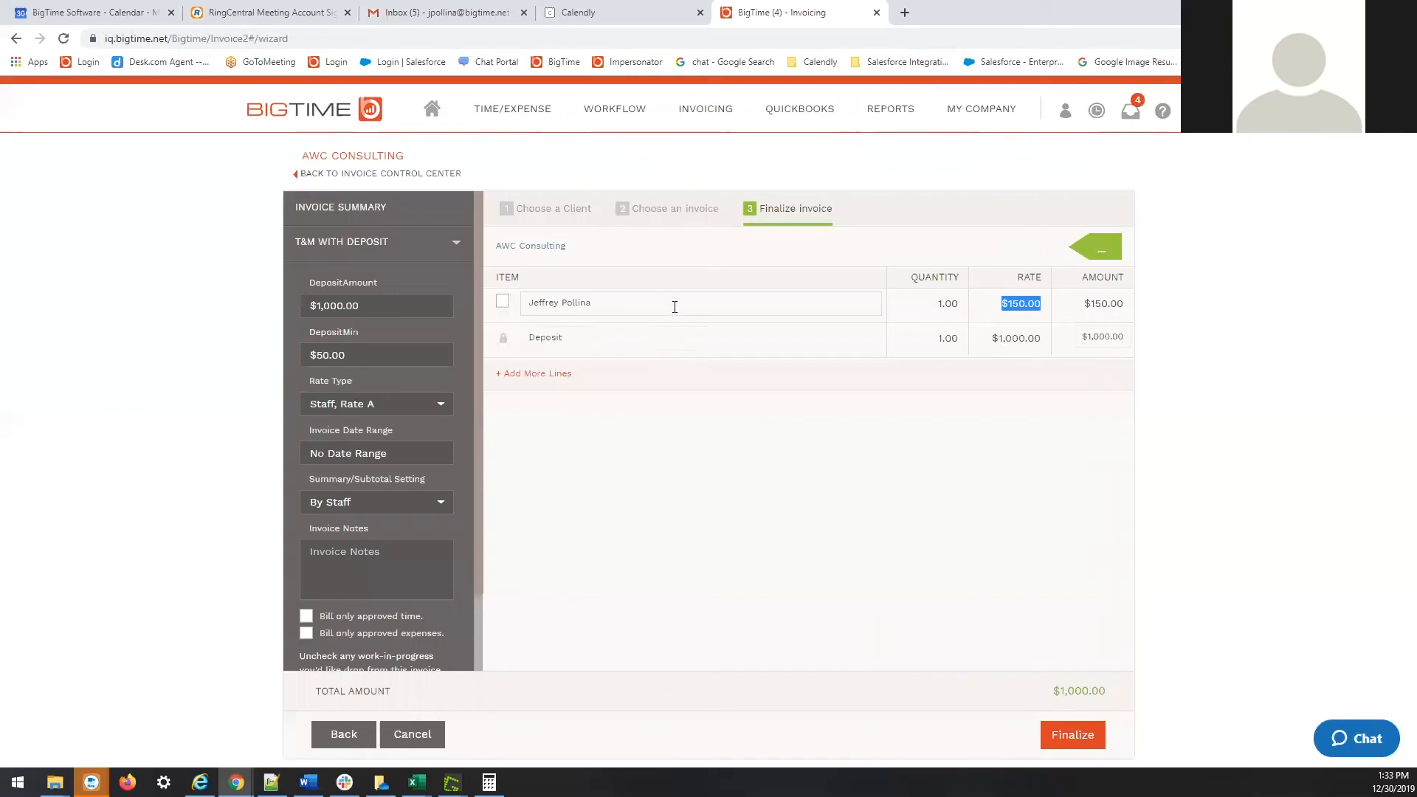
pyautogui.click(1087, 741)
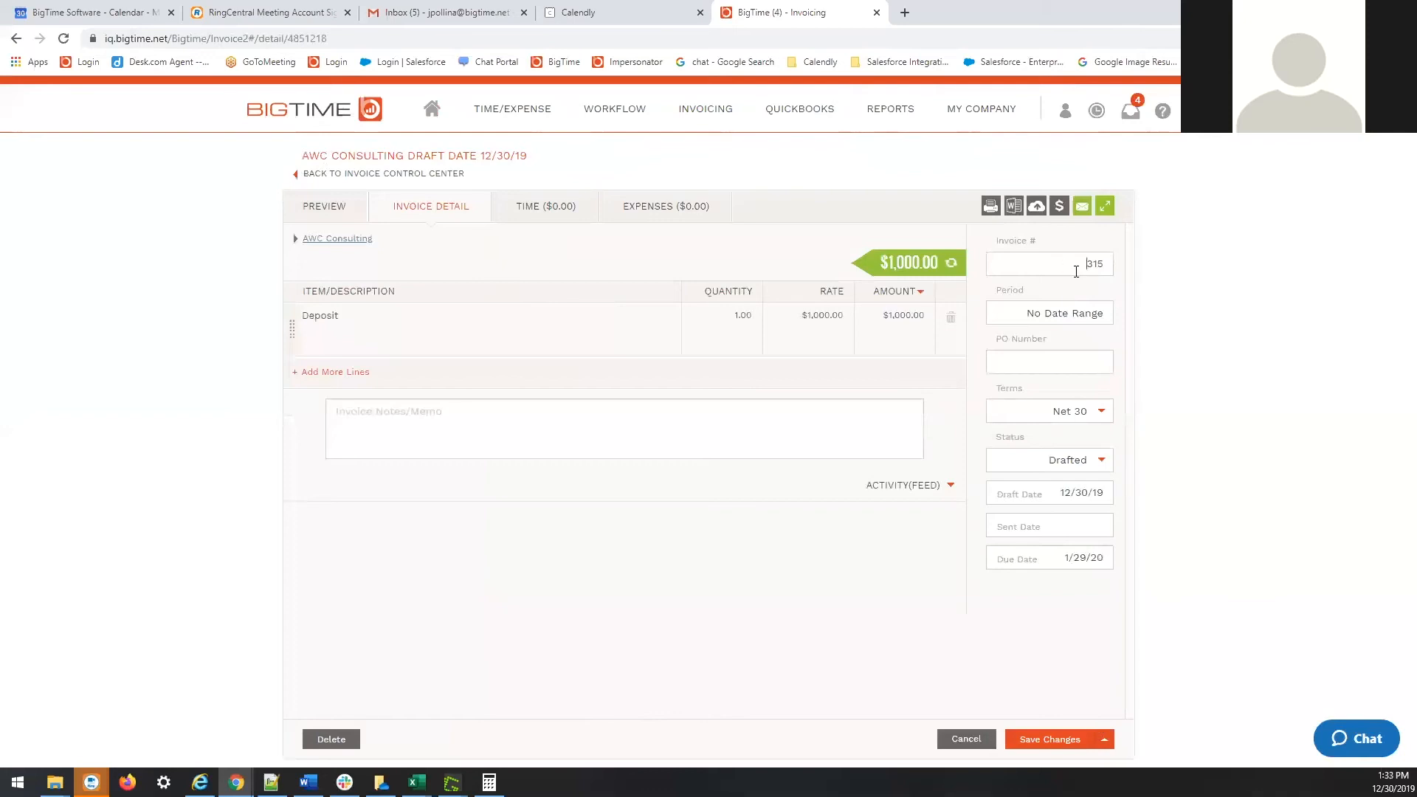
# - Add the prefix D to the deposit invoice's number and save the invoice
pyautogui.click(1076, 272)
pyautogui.write('D')
pyautogui.moveTo(1077, 272); pyautogui.dragTo(1115, 265)
pyautogui.click(793, 574)
pyautogui.click(1028, 750)
pyautogui.click(893, 316)
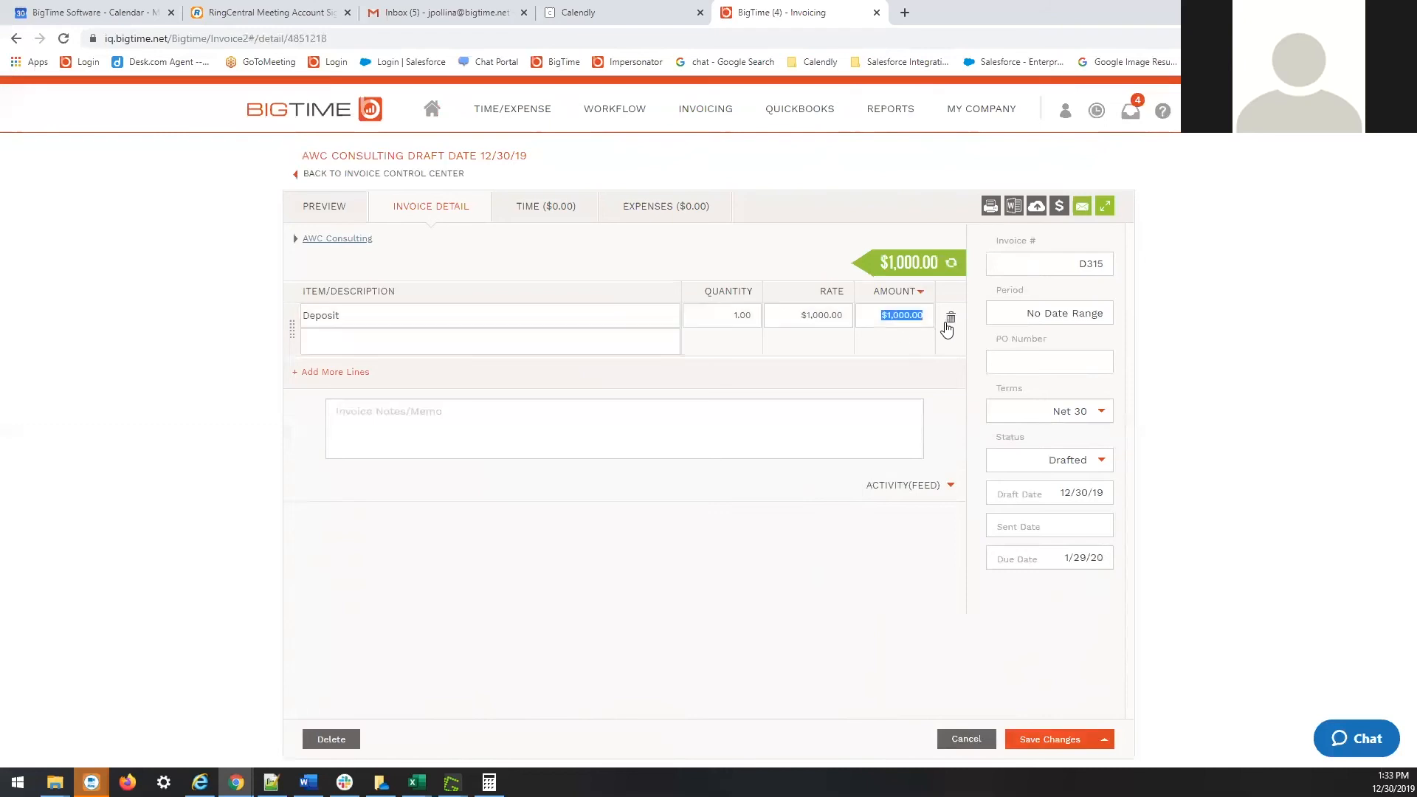
pyautogui.click(877, 527)
# - Create and finalize a T&M with Deposit invoice for AWC Consulting from the work-in-progress by client list
pyautogui.moveTo(714, 120)
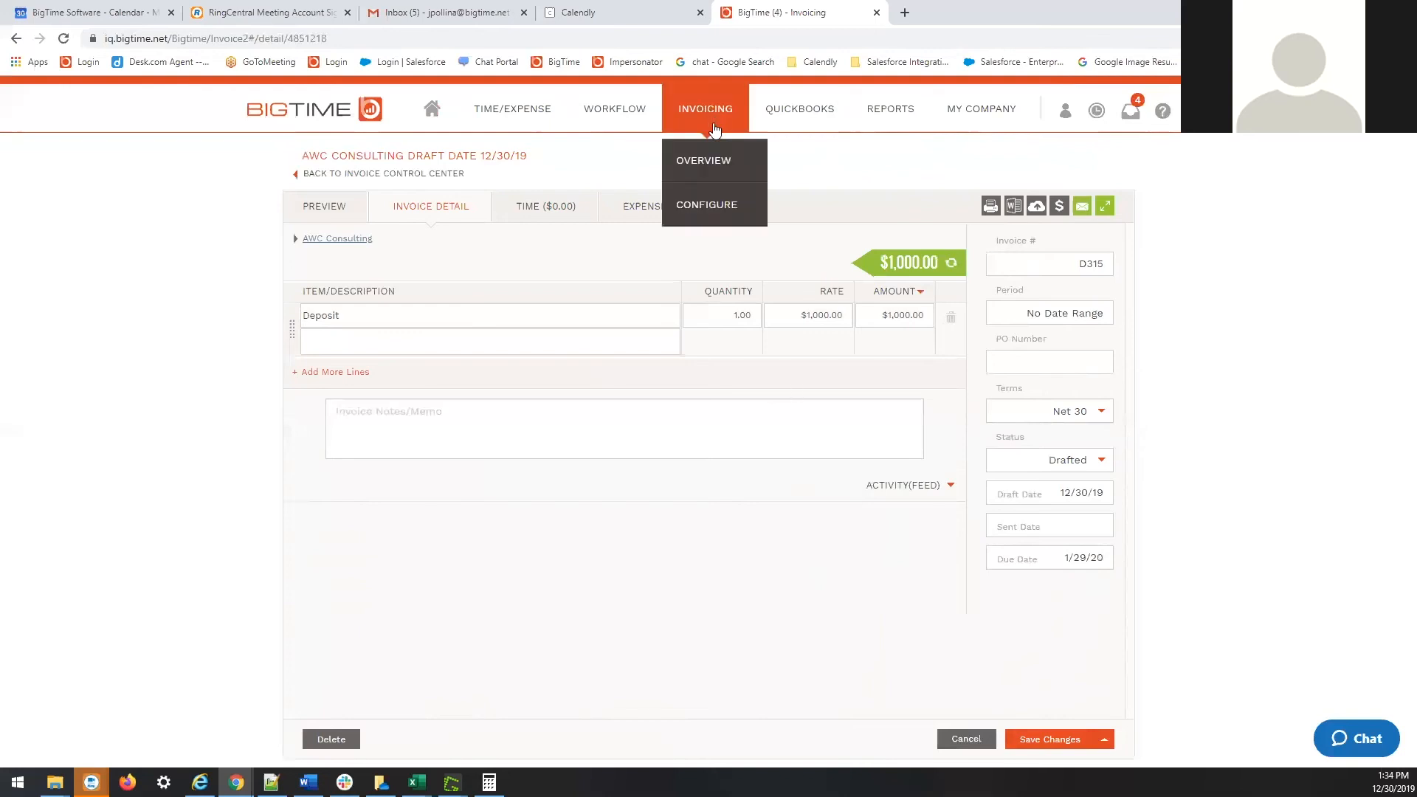
pyautogui.click(710, 161)
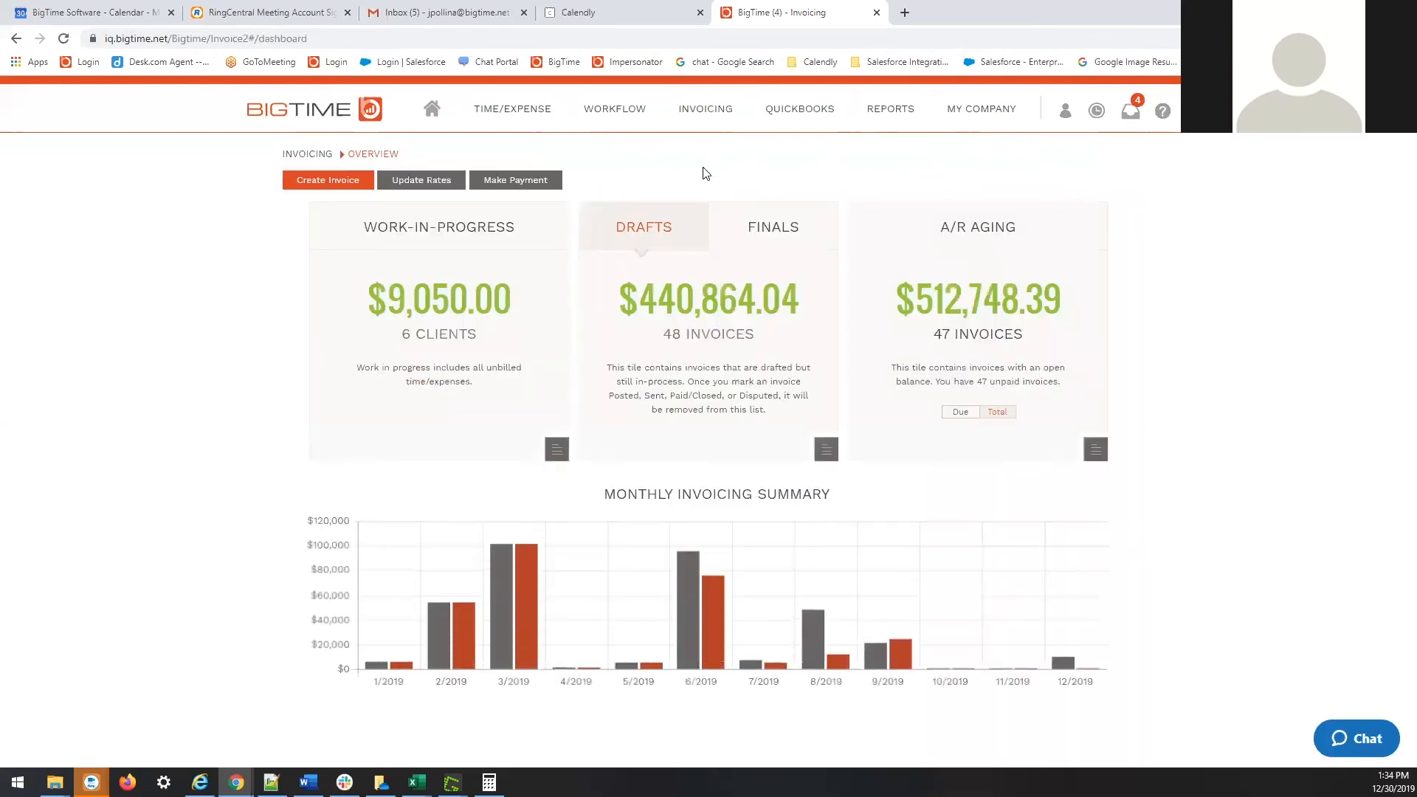
pyautogui.click(448, 304)
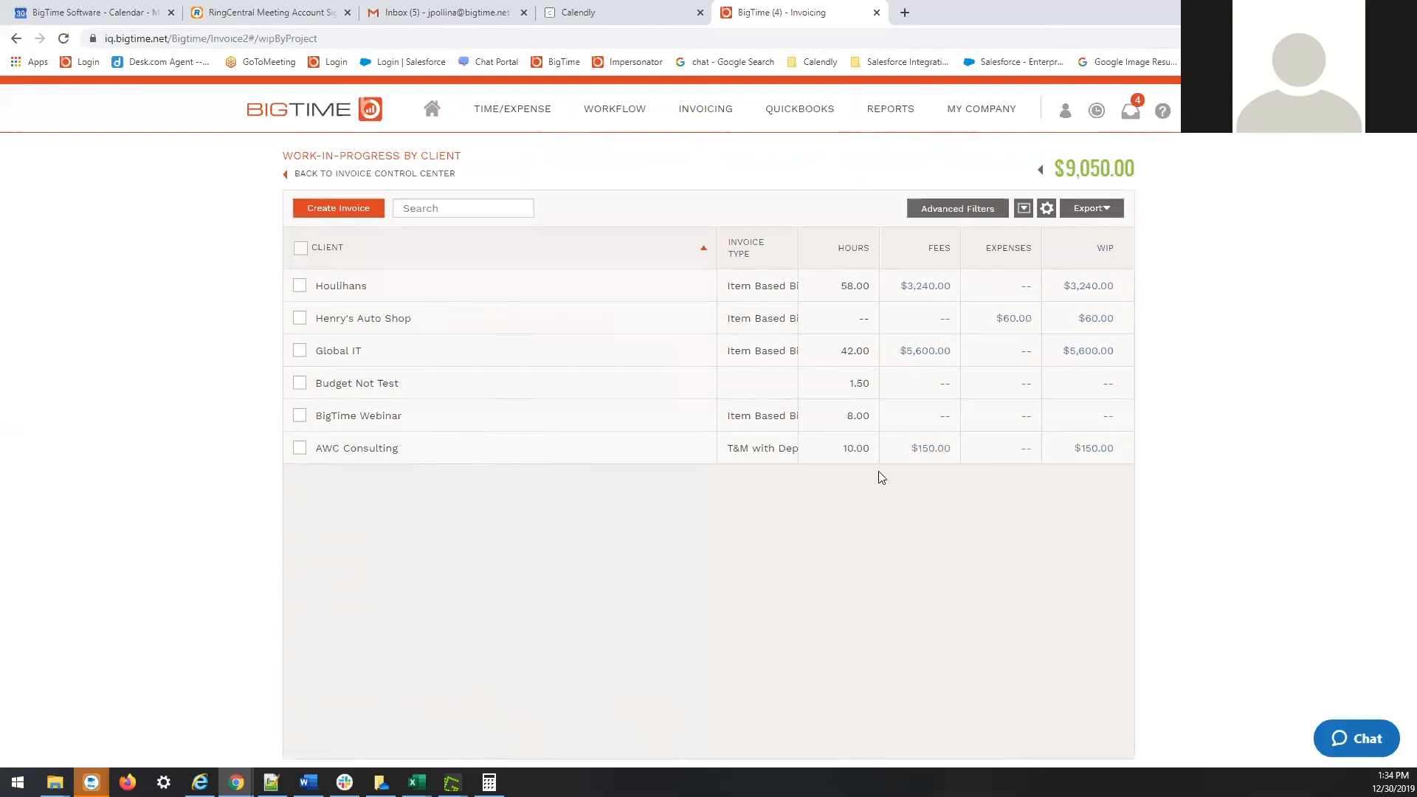
pyautogui.click(1091, 452)
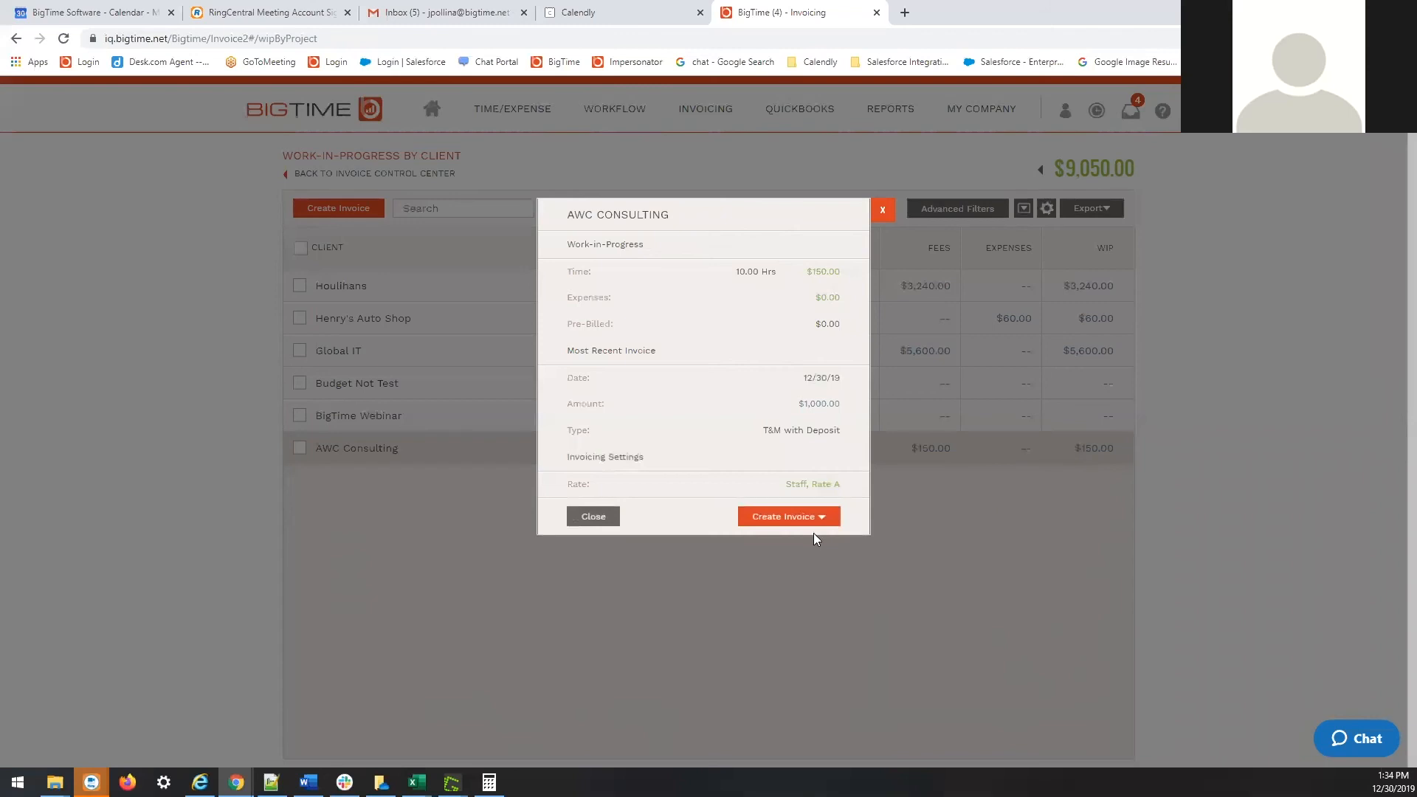
pyautogui.click(838, 516)
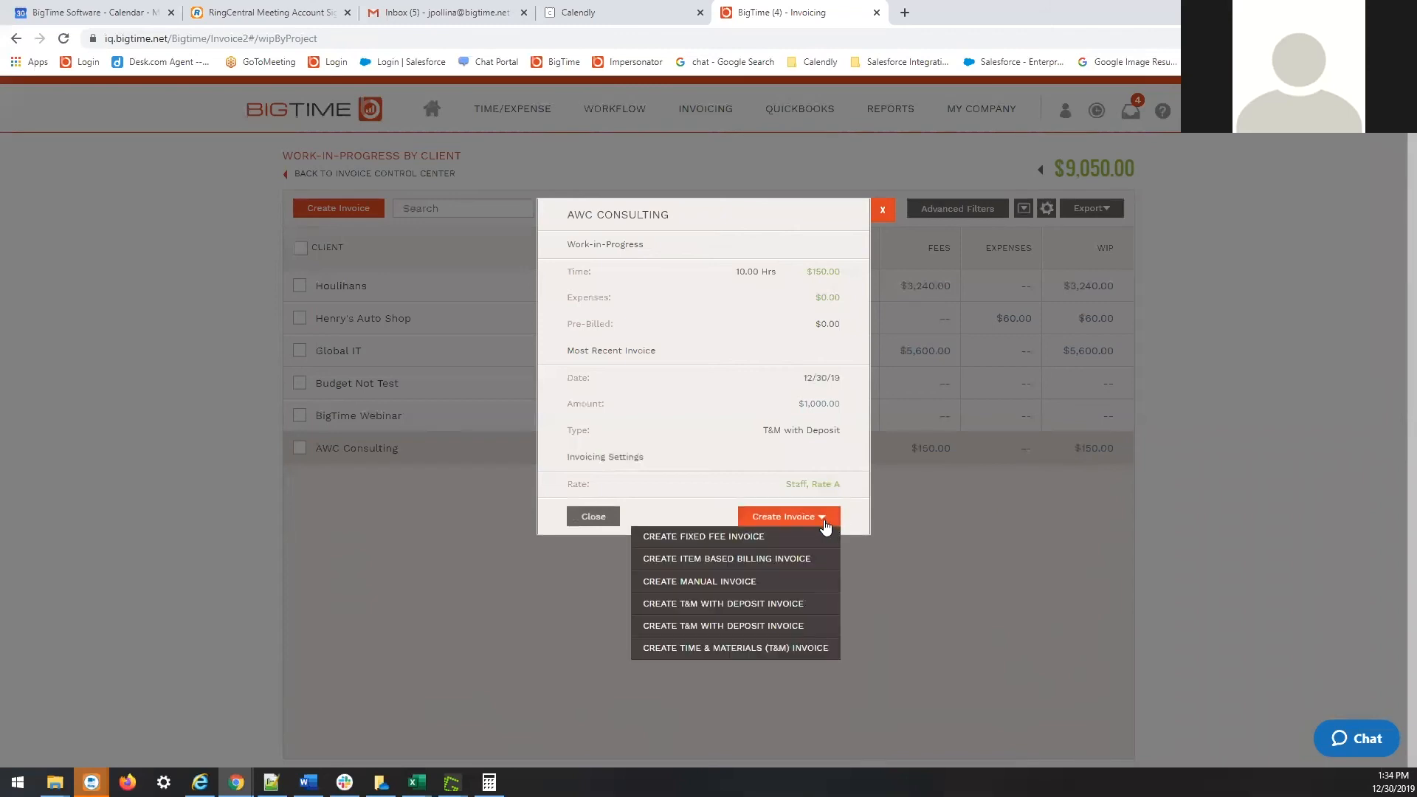
pyautogui.click(767, 609)
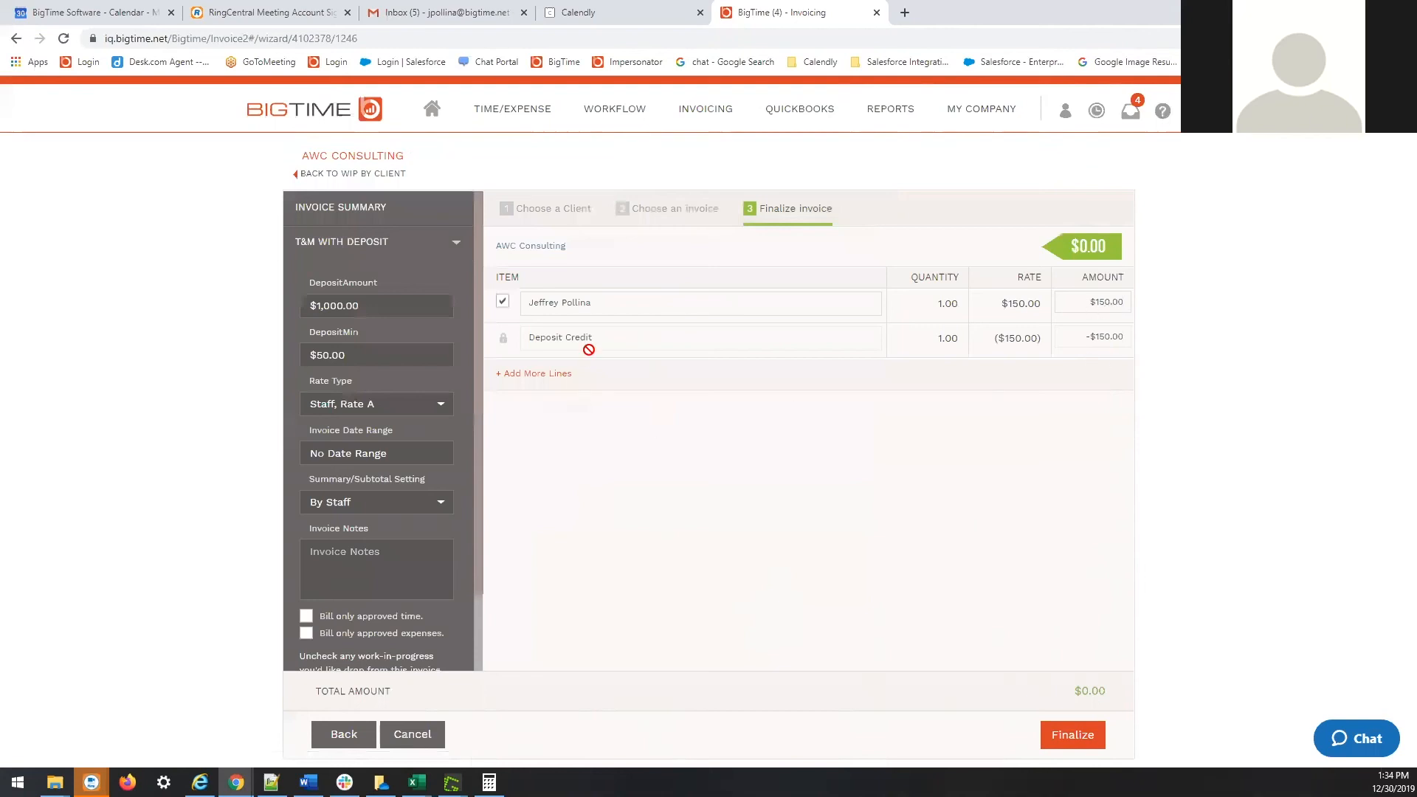
pyautogui.click(1074, 737)
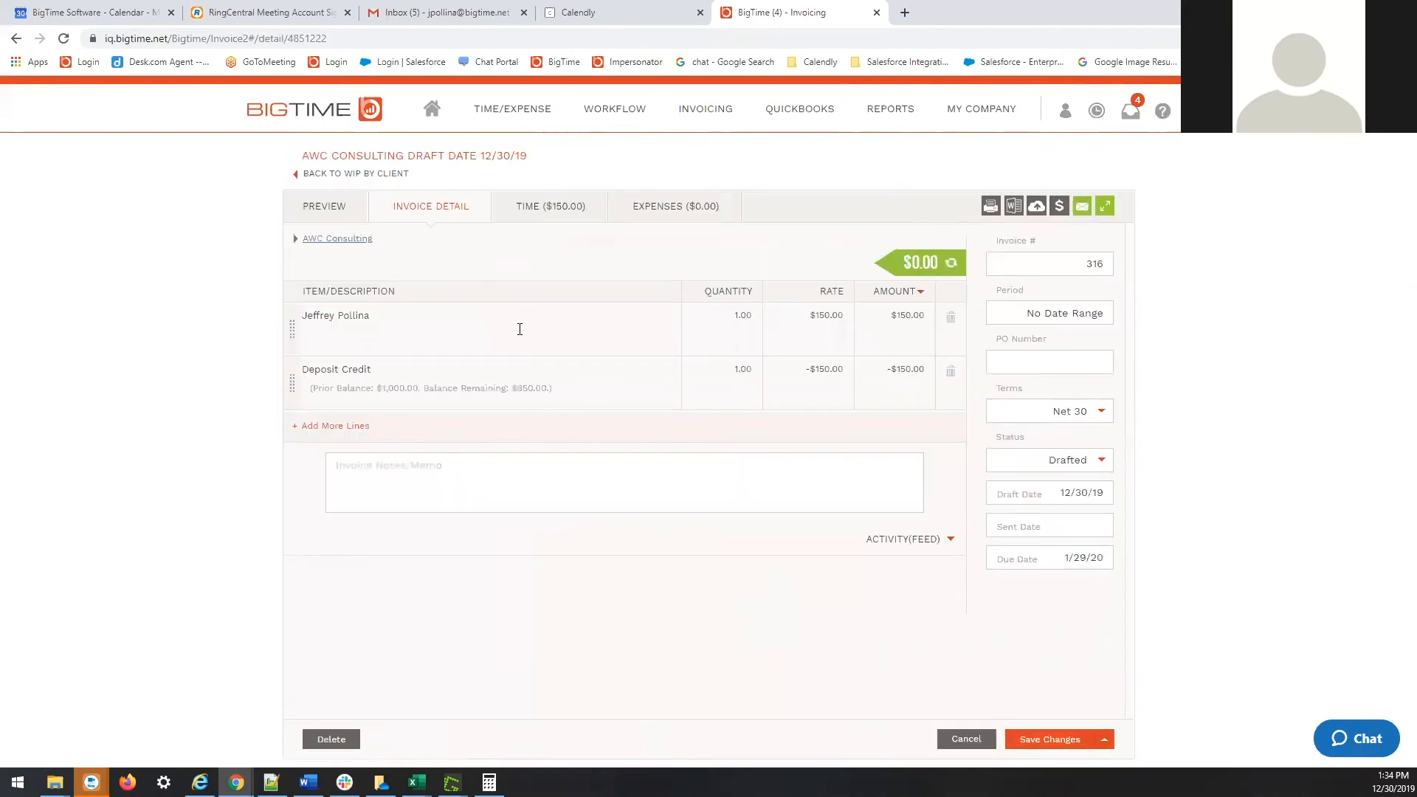
# - Save the drafted invoice after checking the balance note on its Deposit Credit line, and open the support chat
pyautogui.click(452, 399)
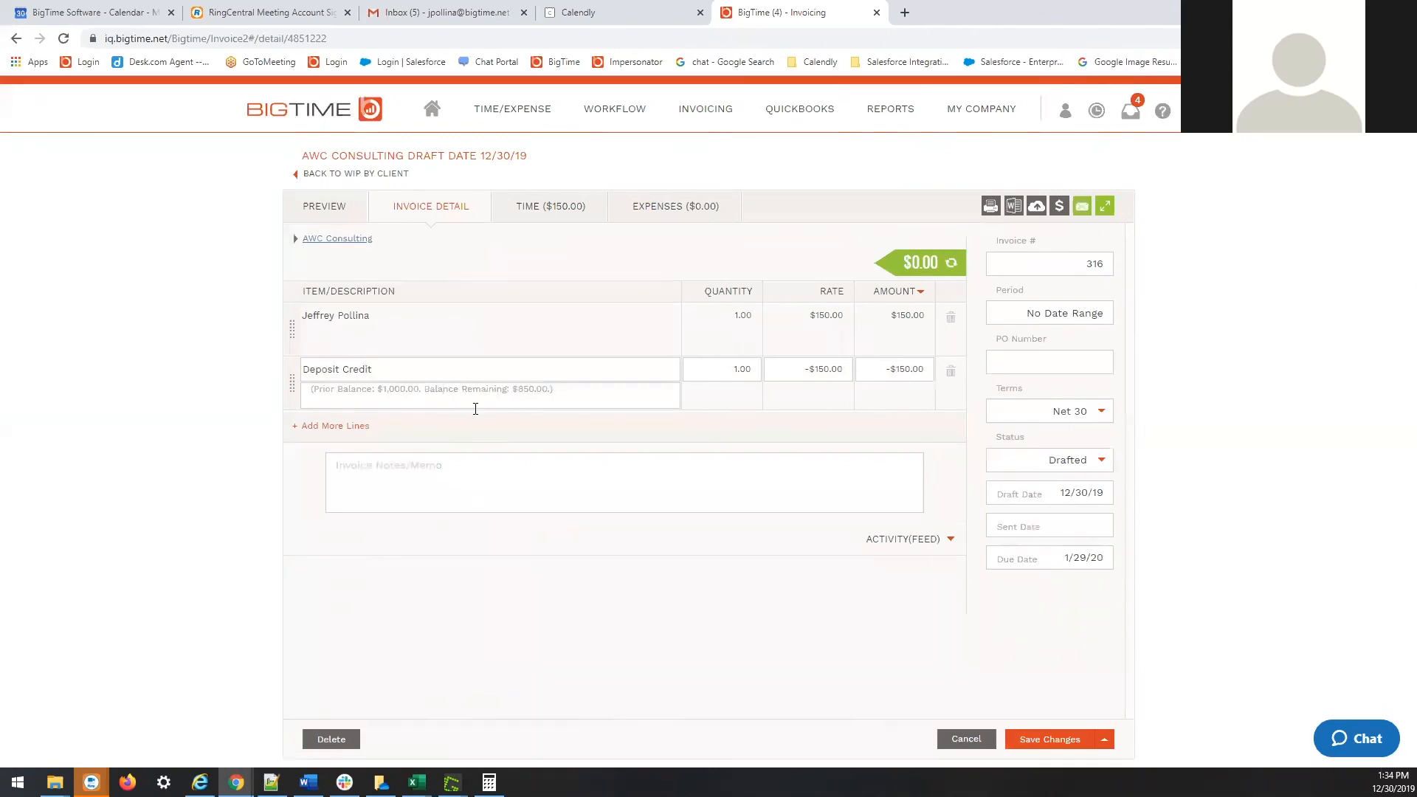
pyautogui.moveTo(510, 390); pyautogui.dragTo(549, 393)
pyautogui.click(1023, 746)
pyautogui.click(1357, 748)
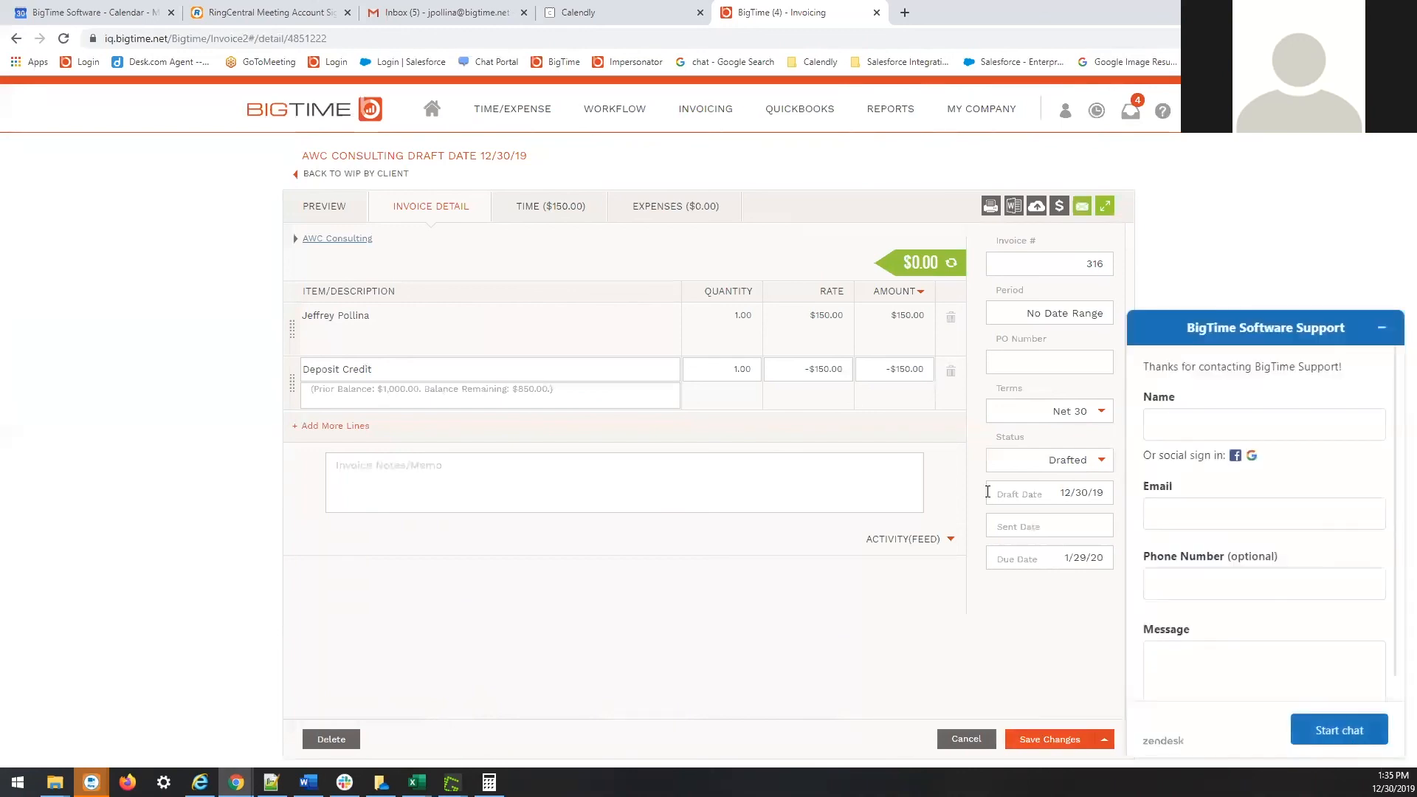